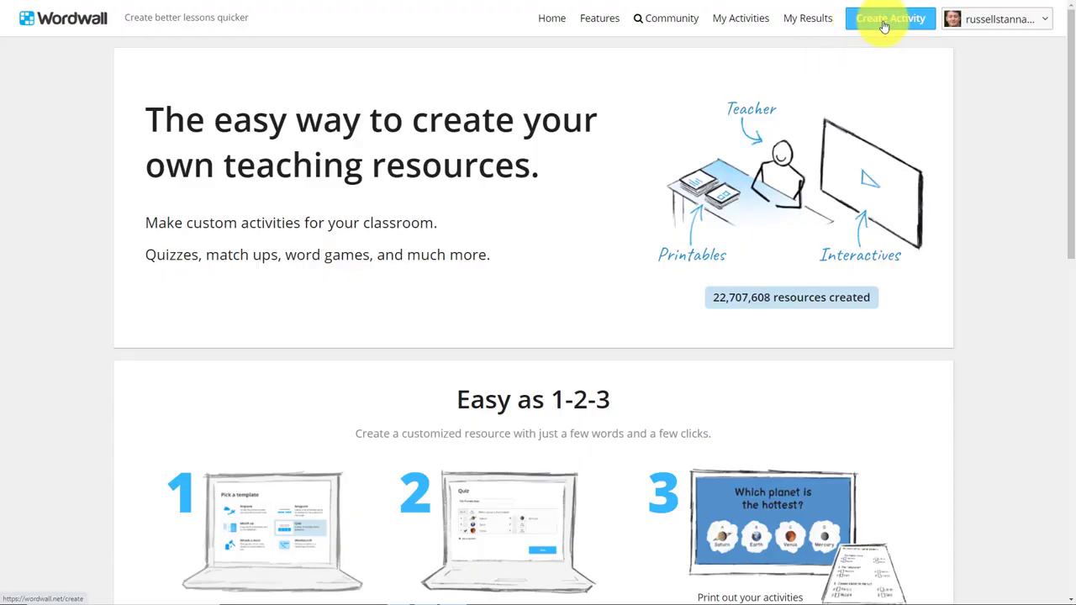
# Build a Match up activity titled 'Countries and Capitals' with seven country–capital pairs, starting with Spain, and save it
pyautogui.click(884, 23)
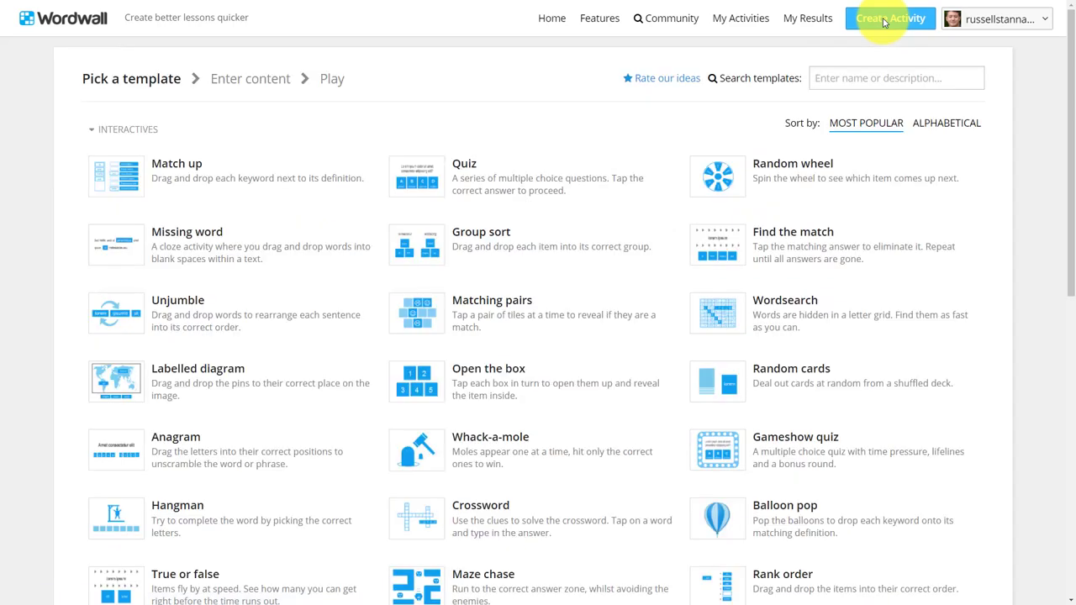
pyautogui.click(167, 176)
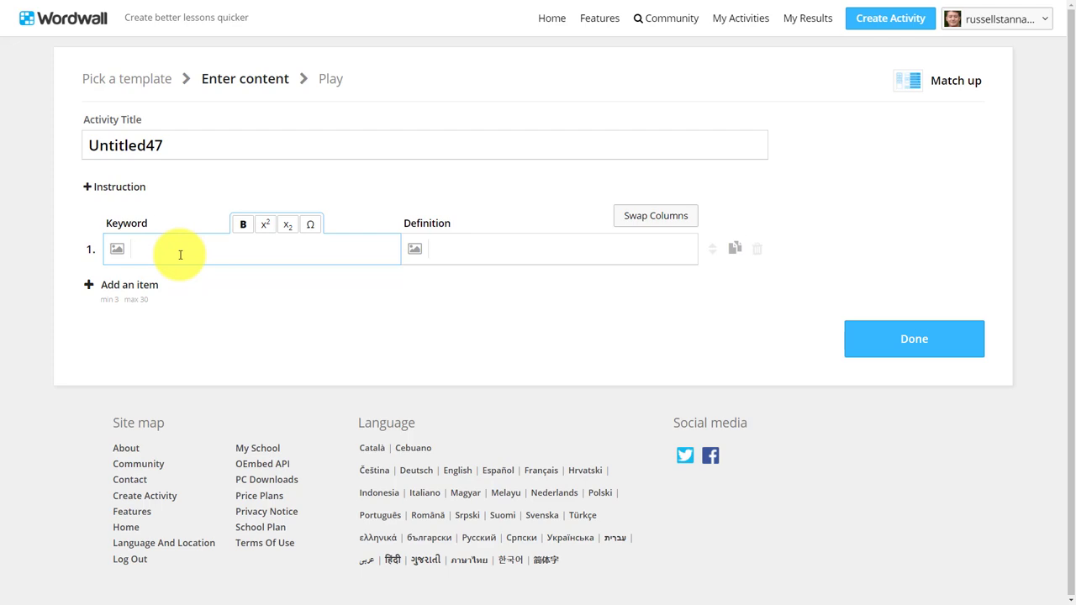
pyautogui.press('F11')
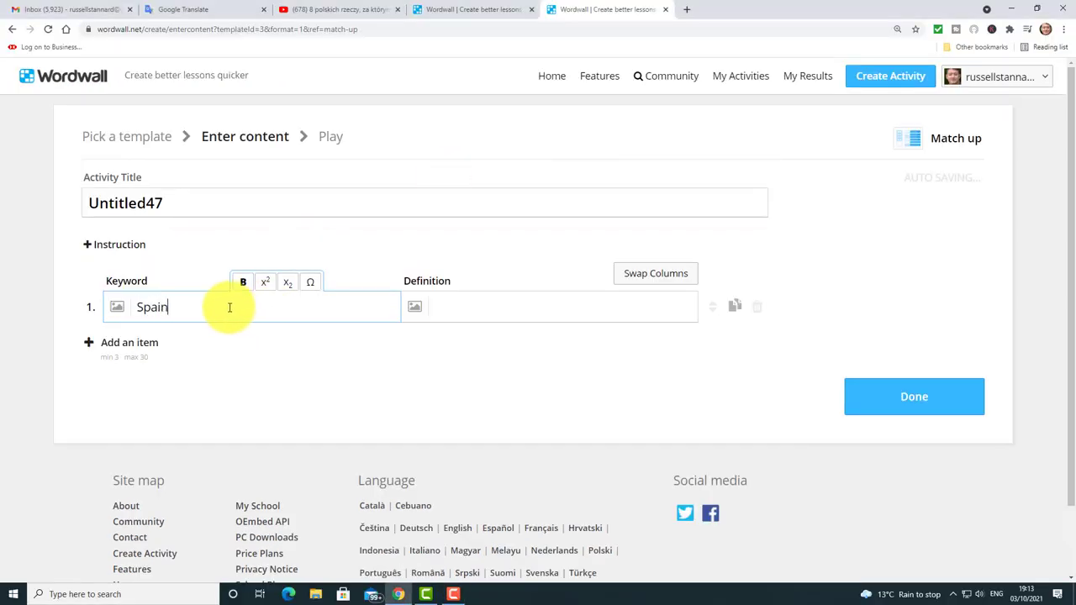
pyautogui.click(496, 300)
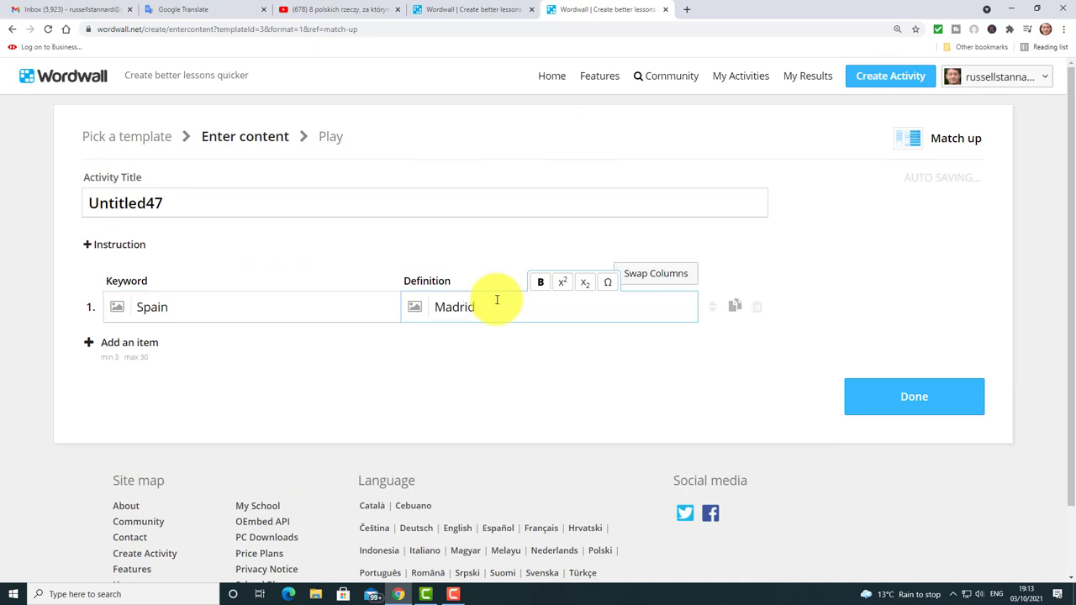
pyautogui.click(105, 343)
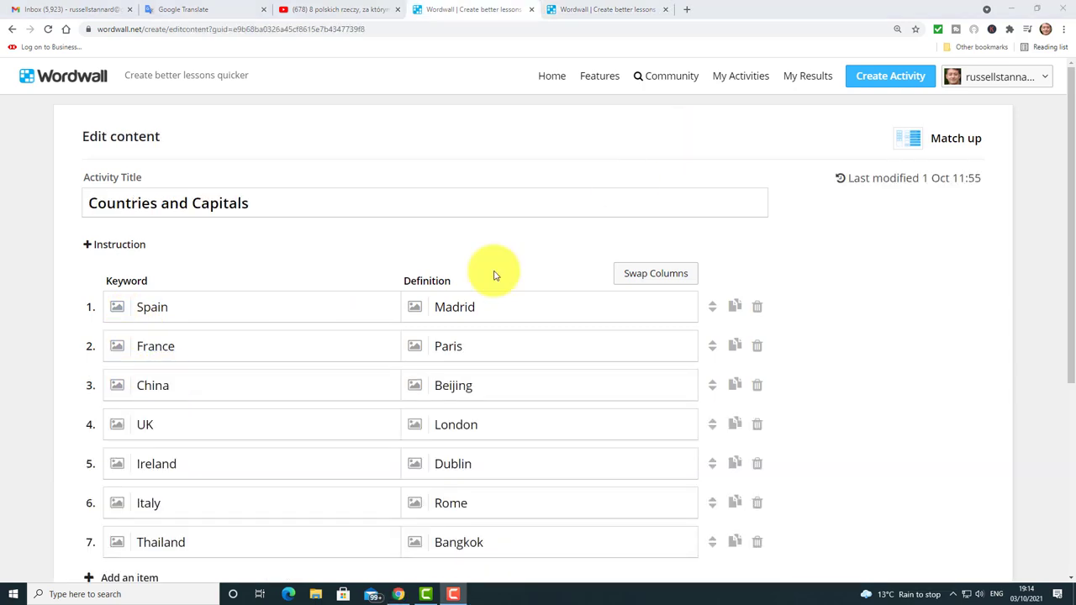
pyautogui.scroll(-1, 1071, 302)
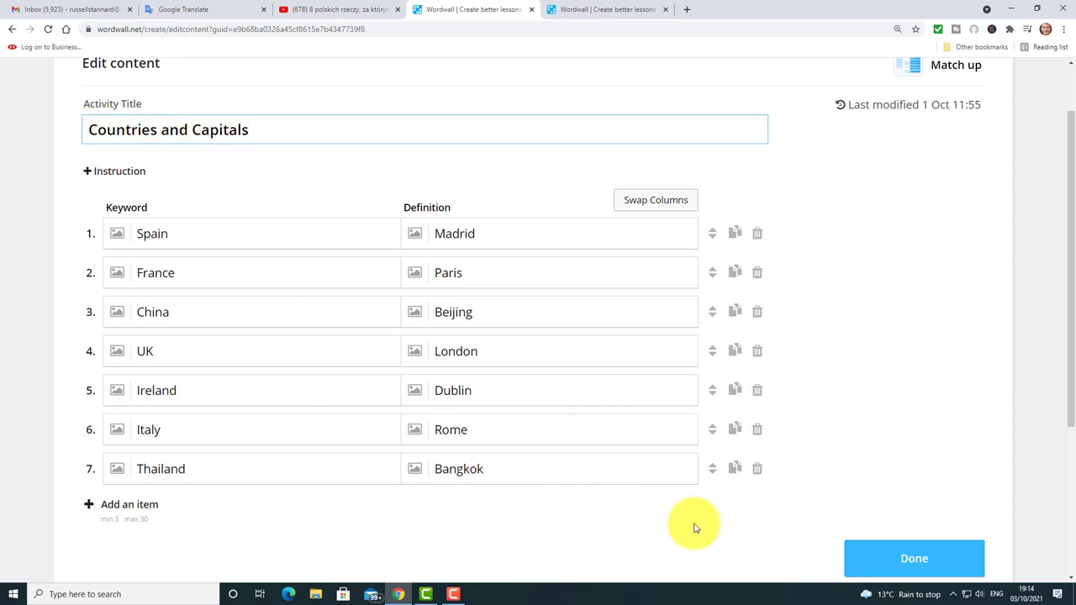
pyautogui.click(917, 566)
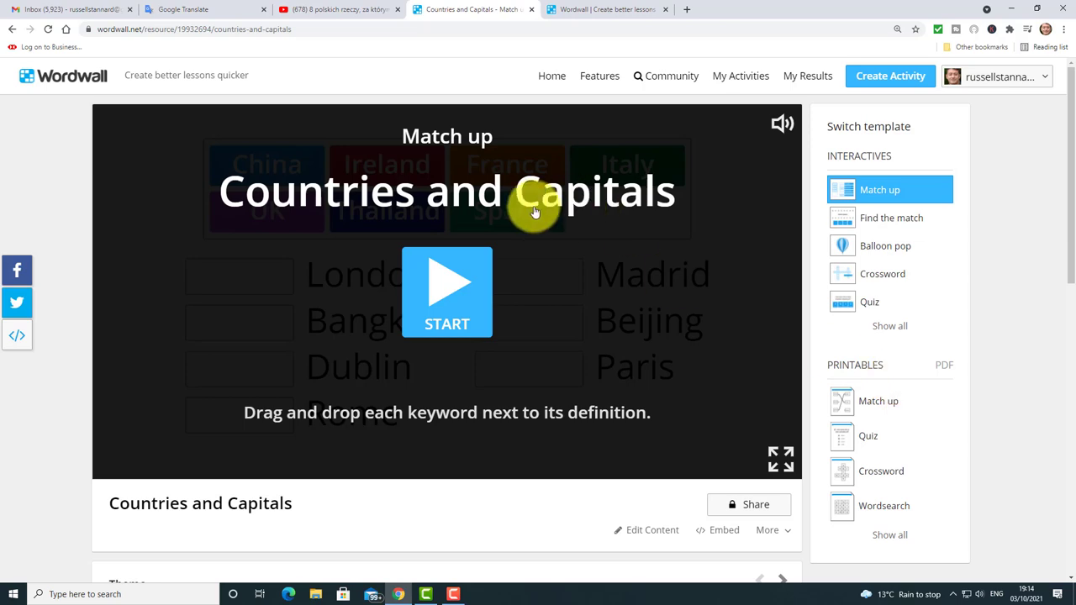
# Start the match-up game and drag China onto Beijing and France onto Paris
pyautogui.click(437, 285)
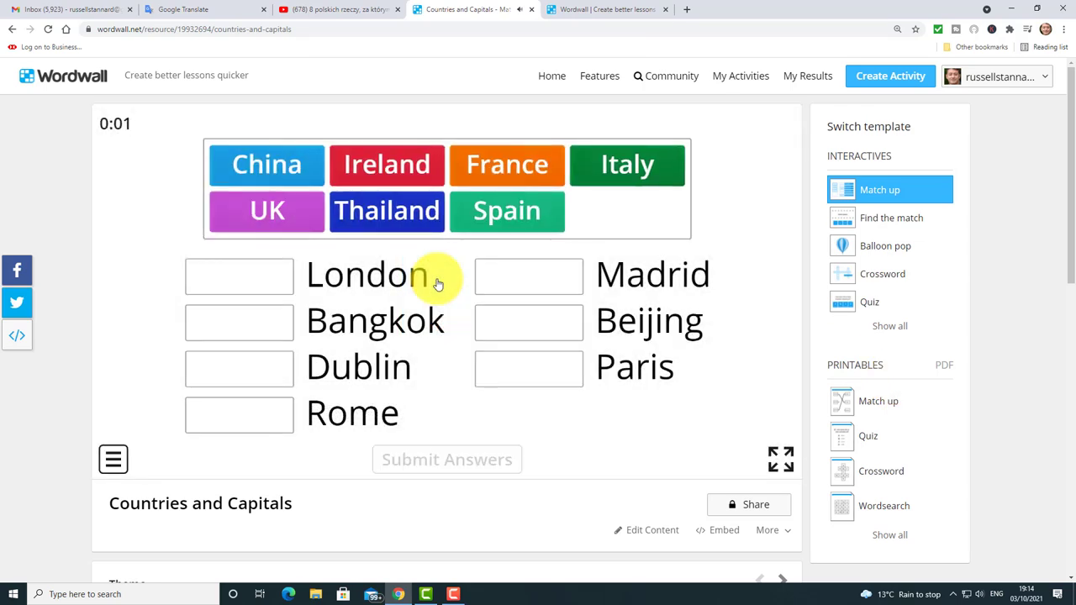
pyautogui.moveTo(251, 170); pyautogui.dragTo(539, 329)
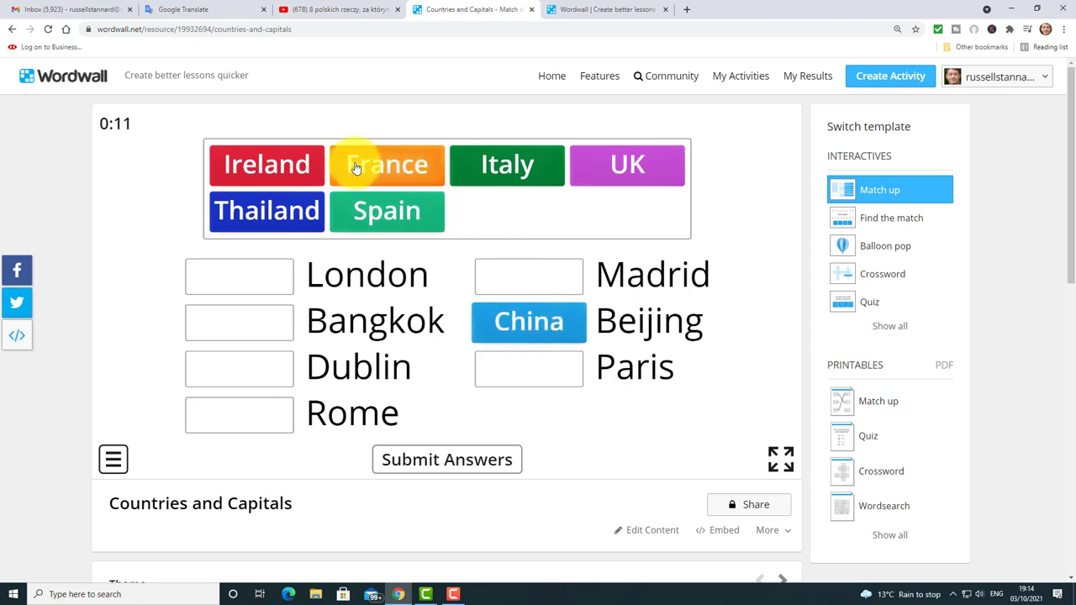
pyautogui.moveTo(360, 164); pyautogui.dragTo(542, 389)
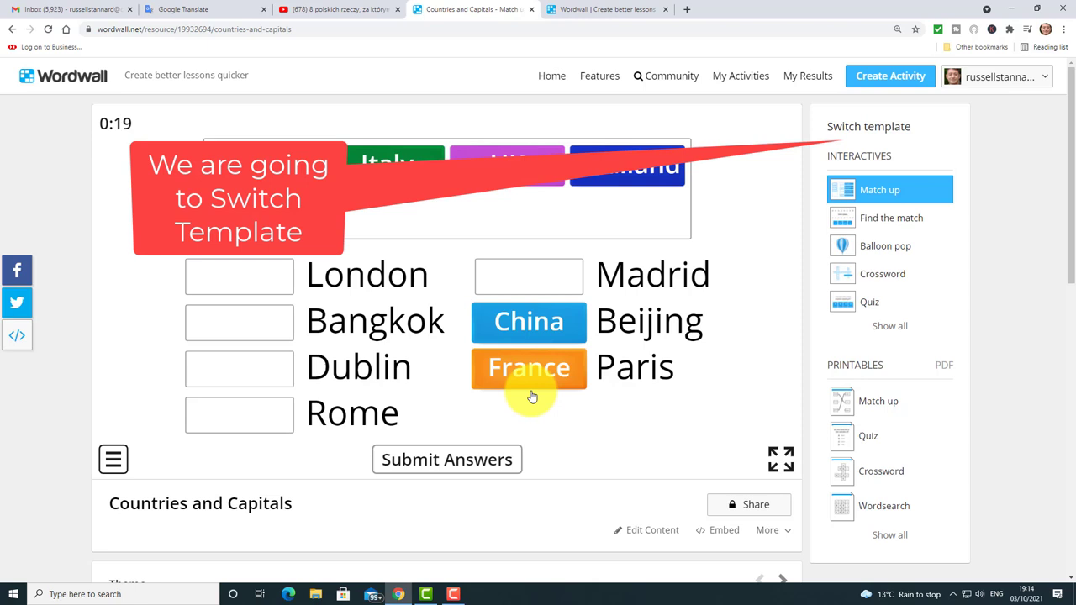
# Switch the Countries and Capitals activity to the Matching pairs template from the full template list
pyautogui.click(889, 327)
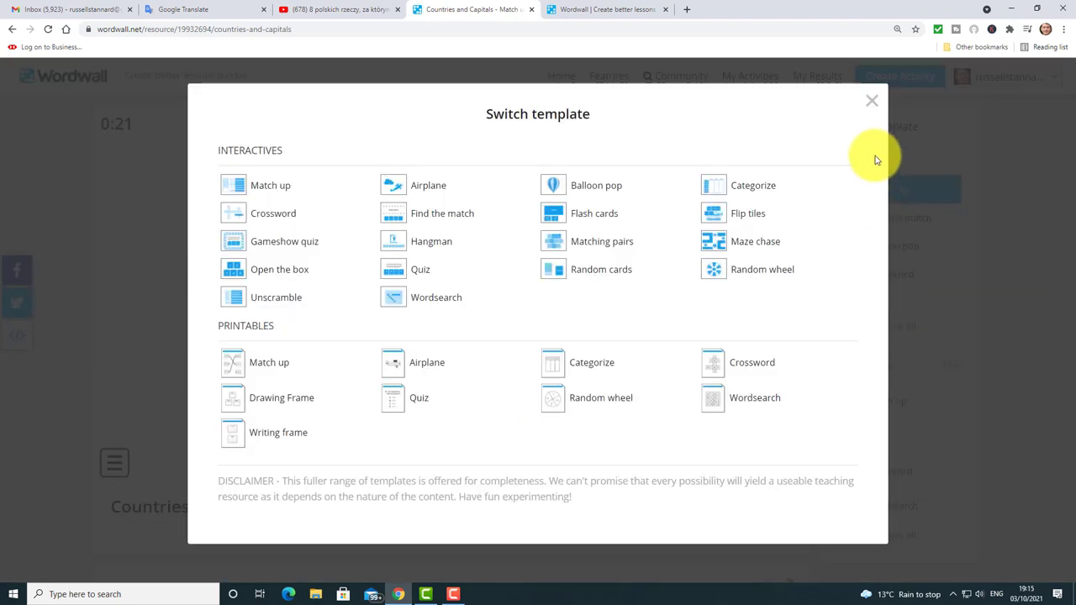
pyautogui.click(877, 101)
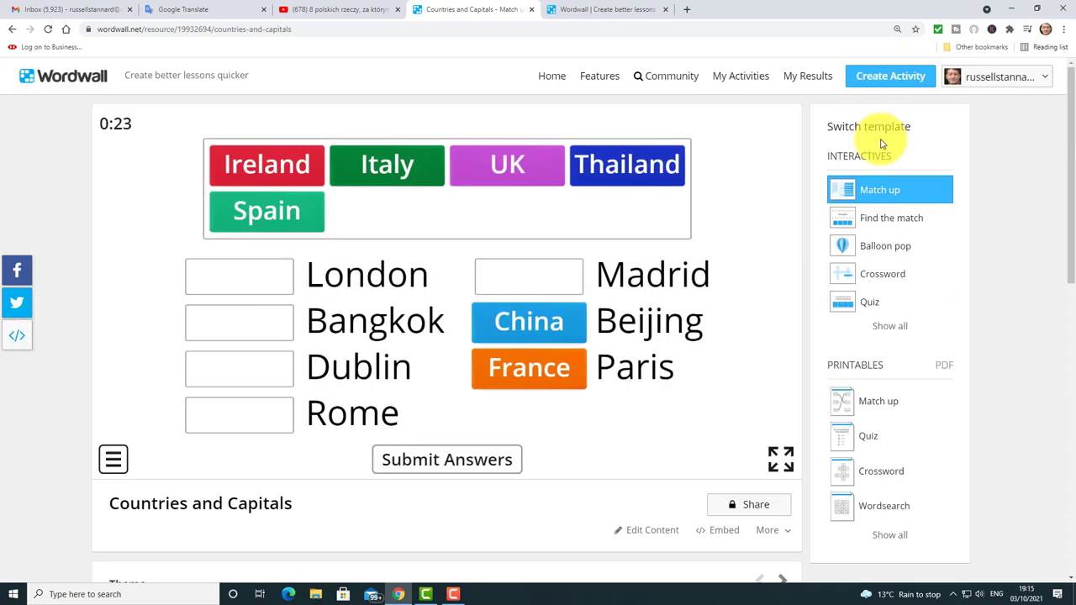
pyautogui.click(890, 329)
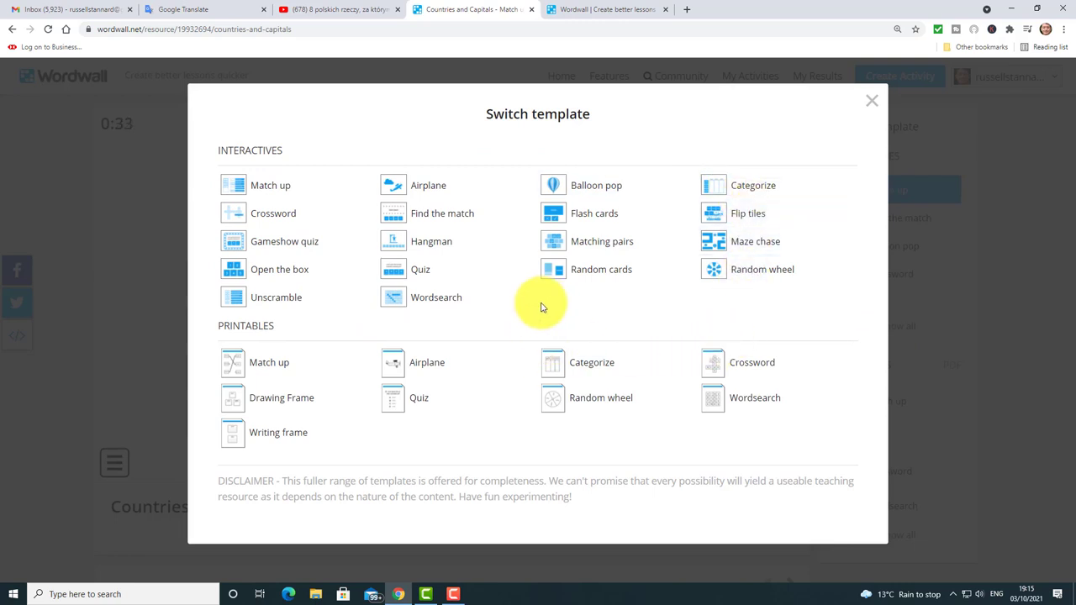
pyautogui.click(554, 245)
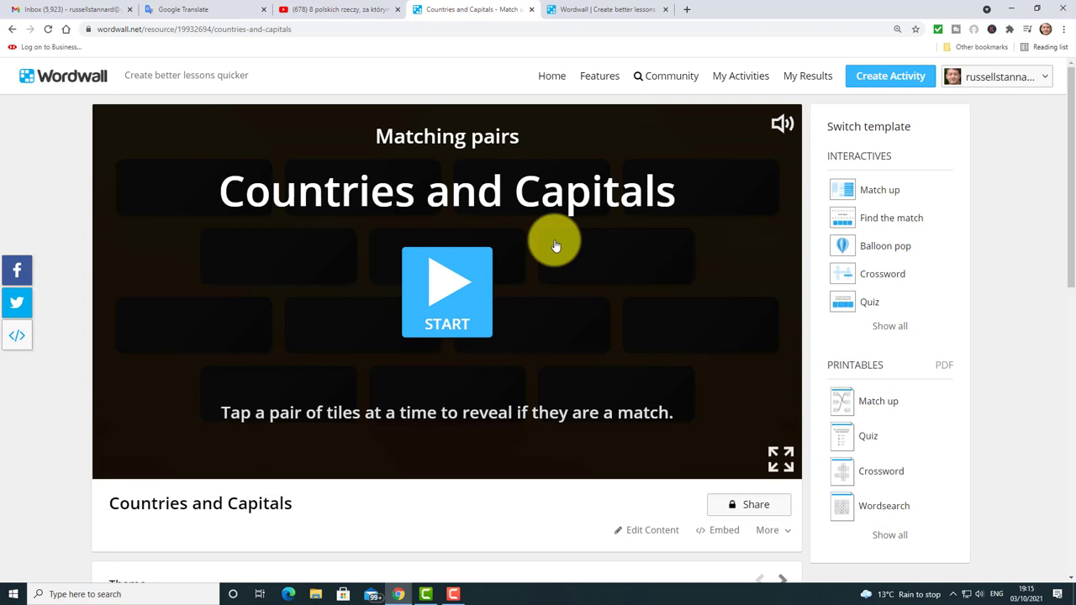
# Play Matching pairs, flipping Ireland and Dublin as a pair, then bring up the Edit Content choices
pyautogui.click(447, 280)
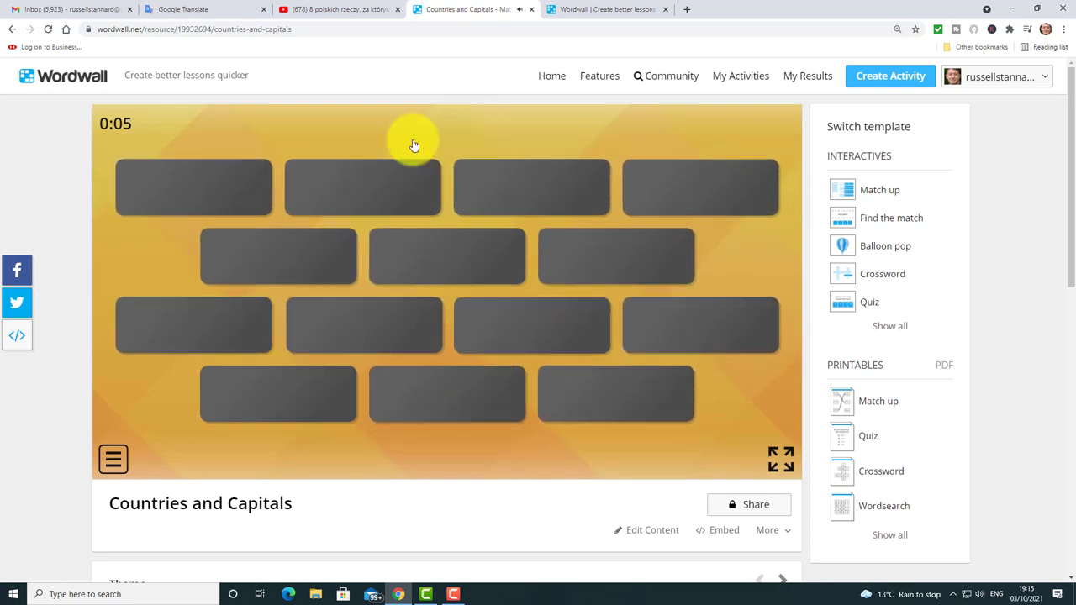
pyautogui.click(357, 193)
pyautogui.click(680, 338)
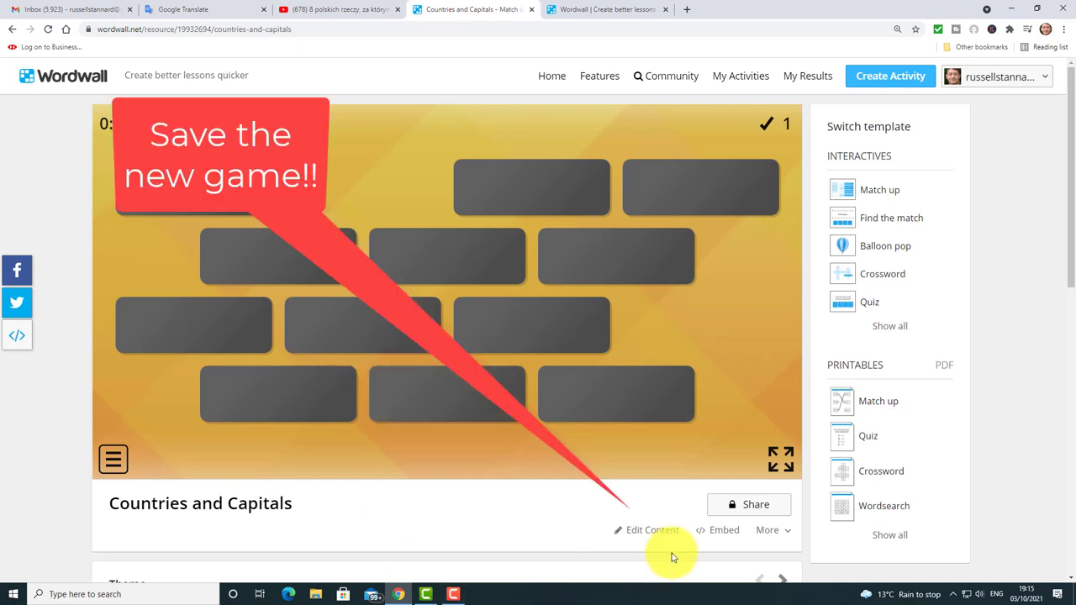
pyautogui.click(654, 531)
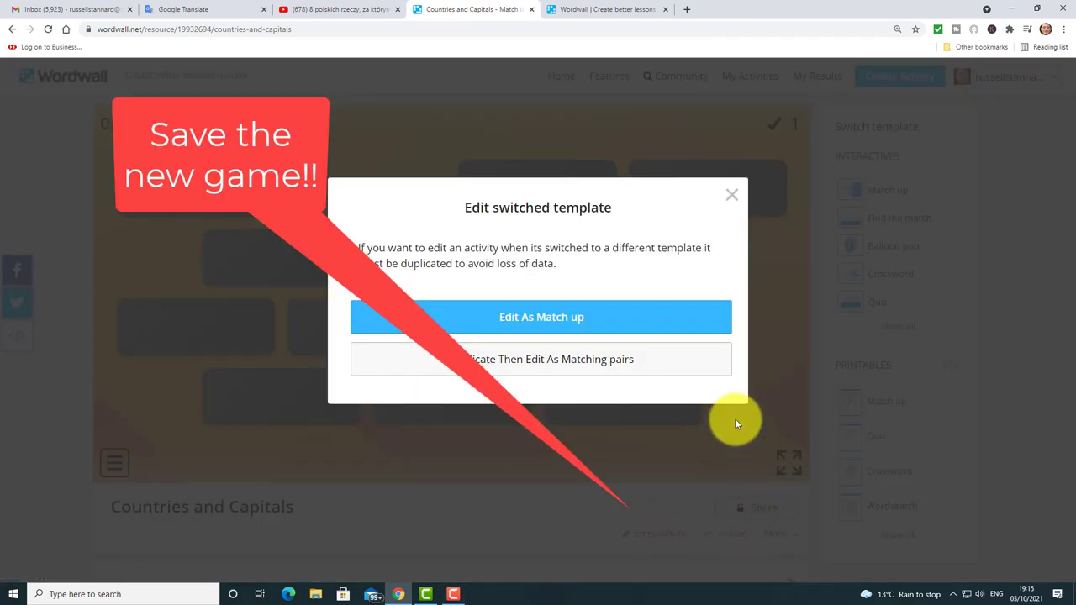
# Duplicate as Matching pairs, retitle the copy 'Countries and Capitals Card Pairs' and save it
pyautogui.click(564, 367)
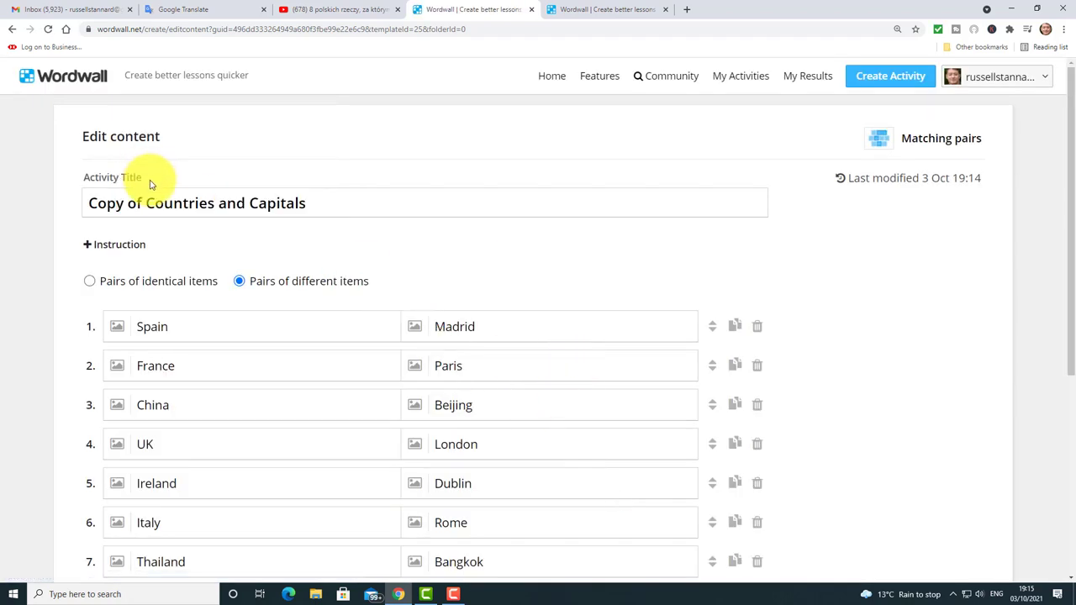
pyautogui.click(146, 203)
pyautogui.press('BackSpace')
pyautogui.press('BackSpace')
pyautogui.press('BackSpace')
pyautogui.press('BackSpace')
pyautogui.press('BackSpace')
pyautogui.press('BackSpace')
pyautogui.press('BackSpace')
pyautogui.press('BackSpace')
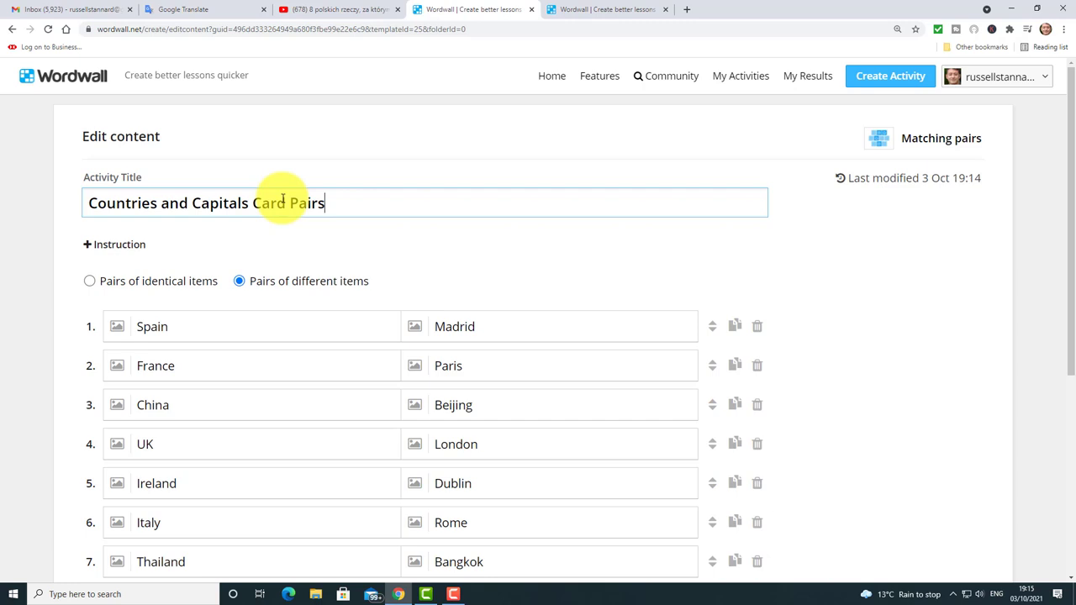
pyautogui.moveTo(1068, 260); pyautogui.dragTo(1056, 415)
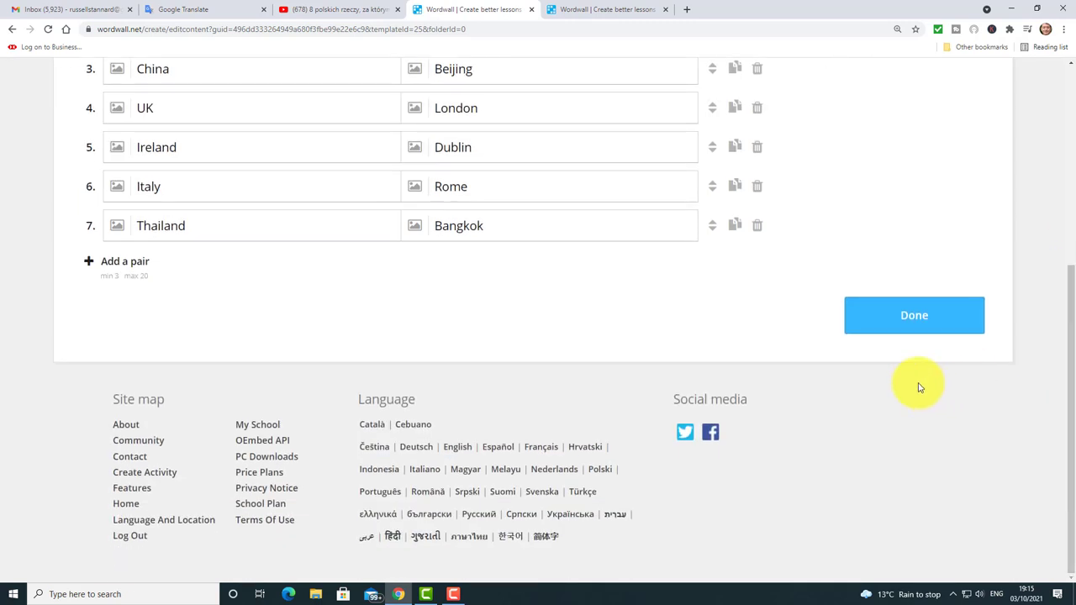
pyautogui.click(906, 317)
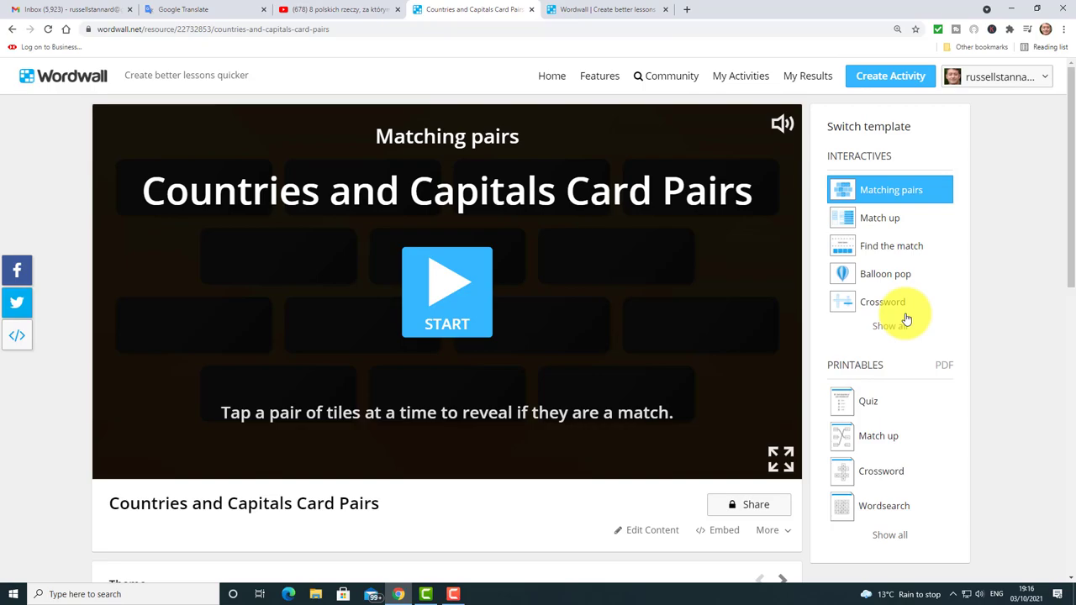
# In full screen, switch Card Pairs to the Find the match template and bring up Edit Content choices
pyautogui.press('F11')
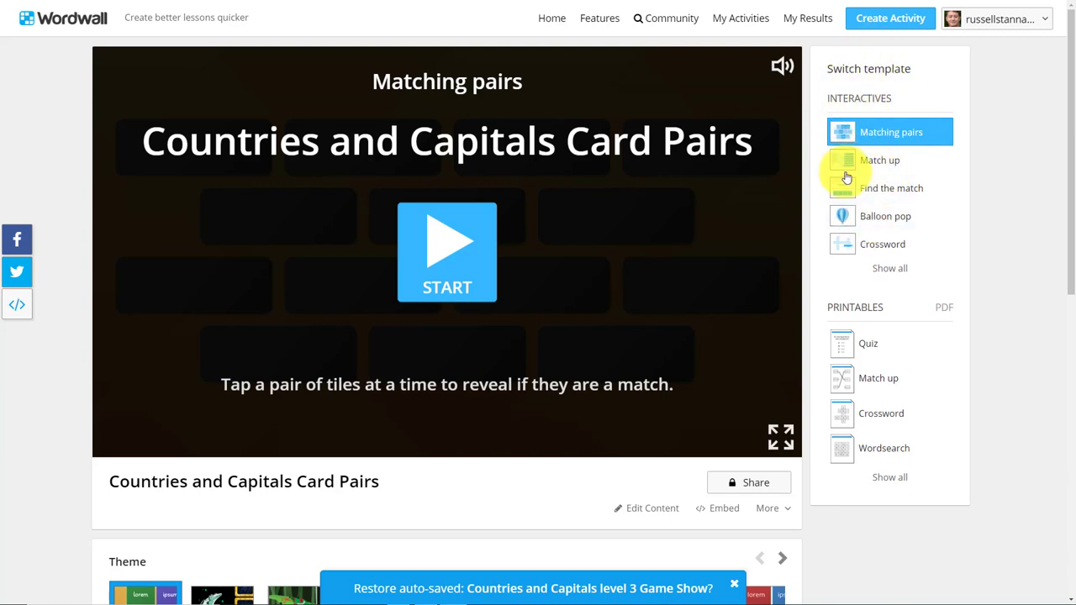
pyautogui.click(887, 269)
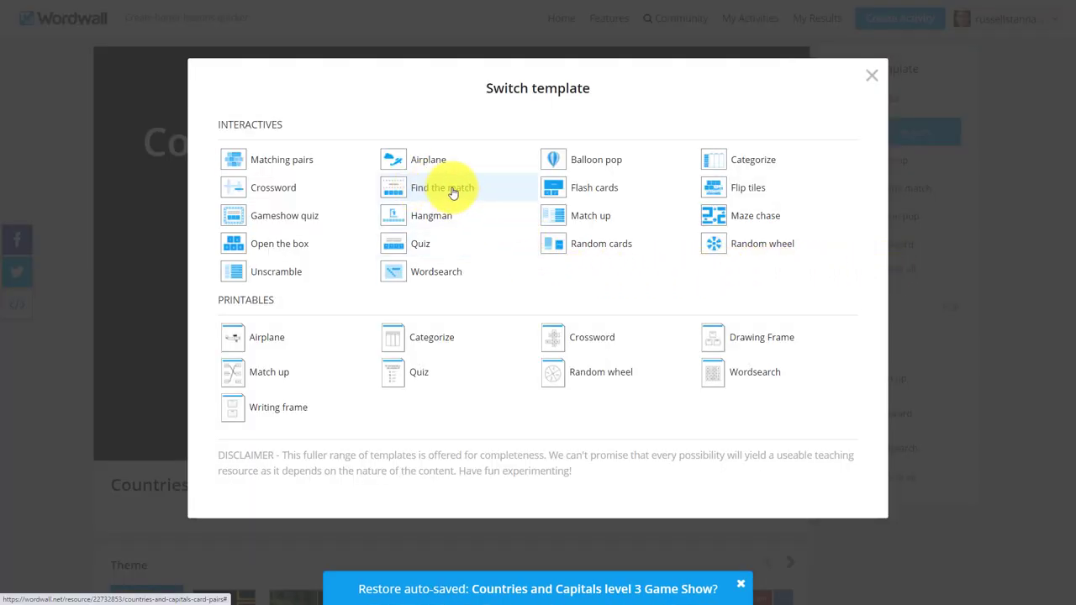
pyautogui.click(452, 192)
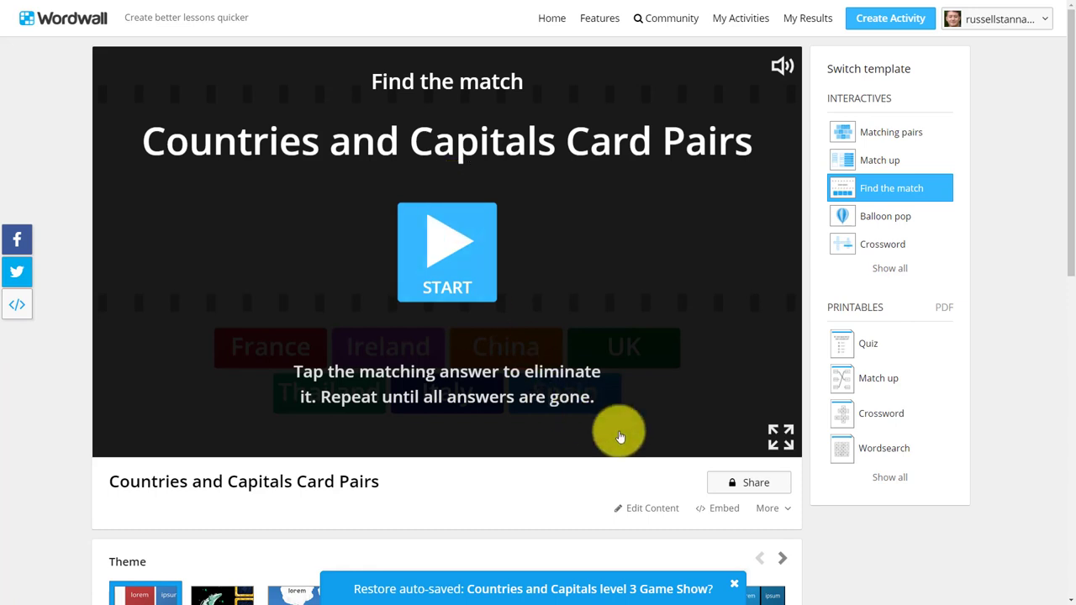
pyautogui.click(656, 511)
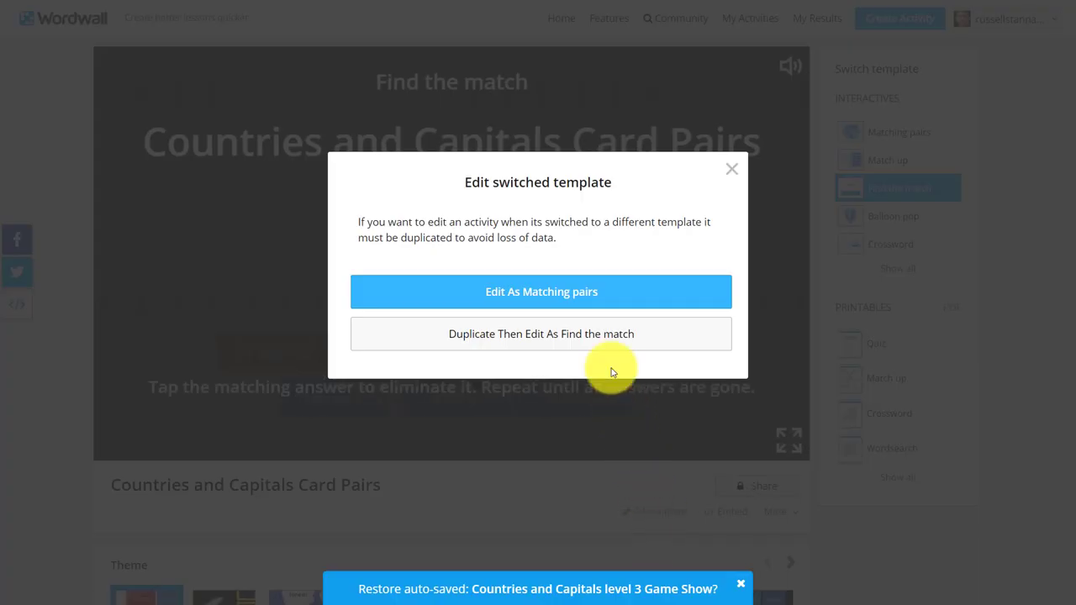
# Make a Find the match copy and retitle it 'Countries and Capitals Choose the right one'
pyautogui.click(560, 335)
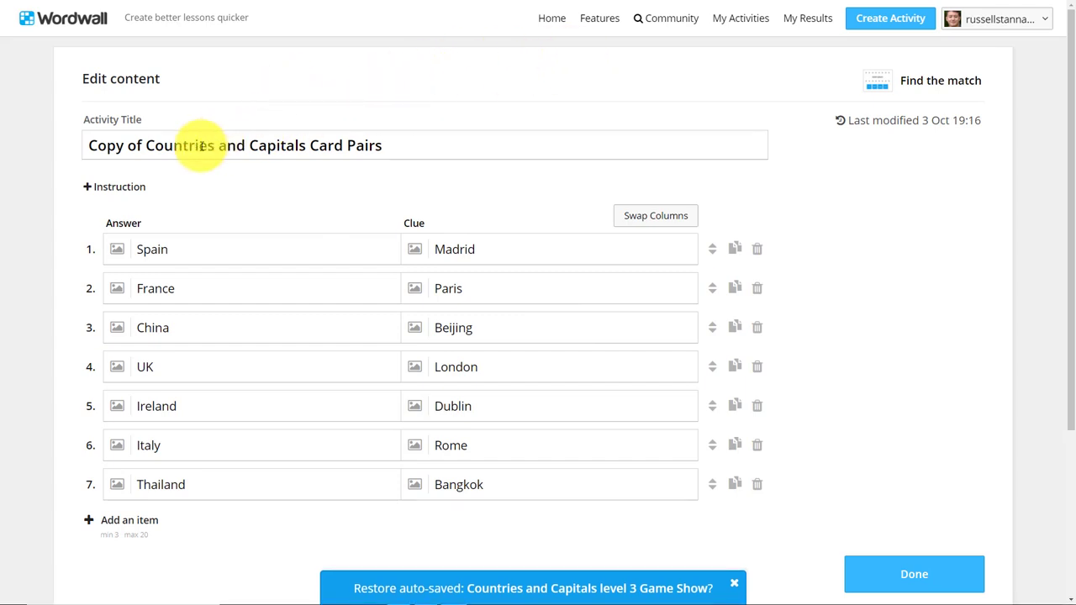
pyautogui.click(145, 145)
pyautogui.press('BackSpace')
pyautogui.press('BackSpace')
pyautogui.press('BackSpace')
pyautogui.press('BackSpace')
pyautogui.press('BackSpace')
pyautogui.press('BackSpace')
pyautogui.press('BackSpace')
pyautogui.press('BackSpace')
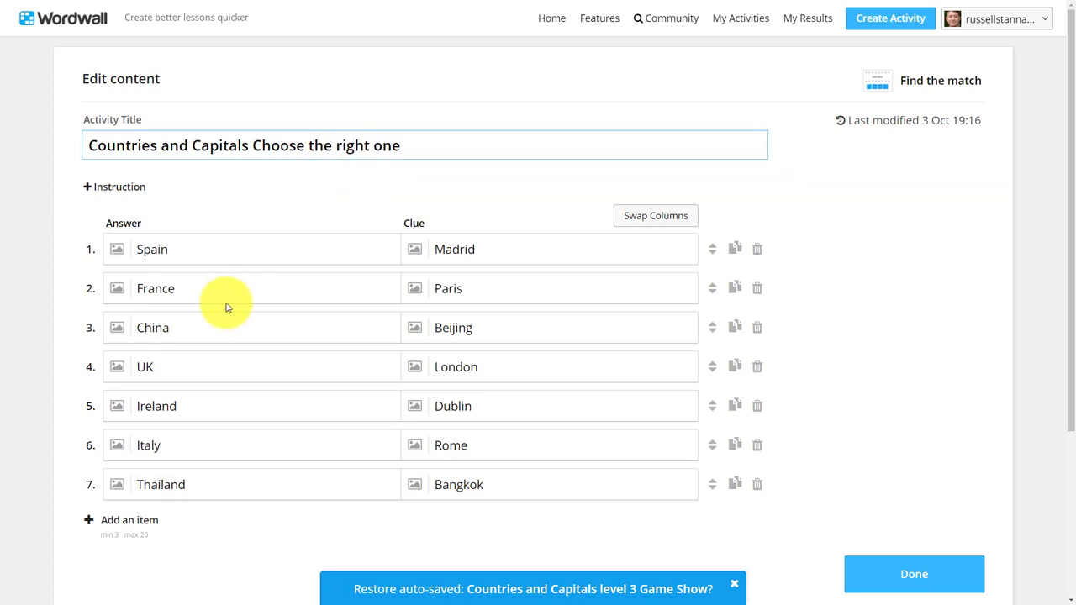
# Add eighth and ninth item rows, then delete the duplicate Thailand–Bangkok pair and save nine items
pyautogui.click(115, 523)
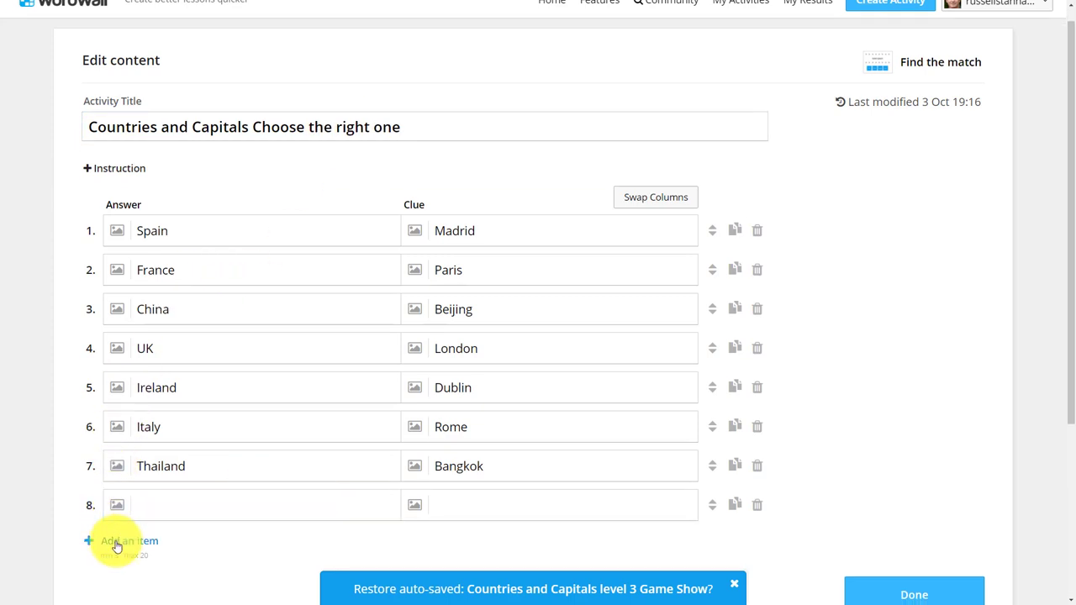
pyautogui.click(115, 544)
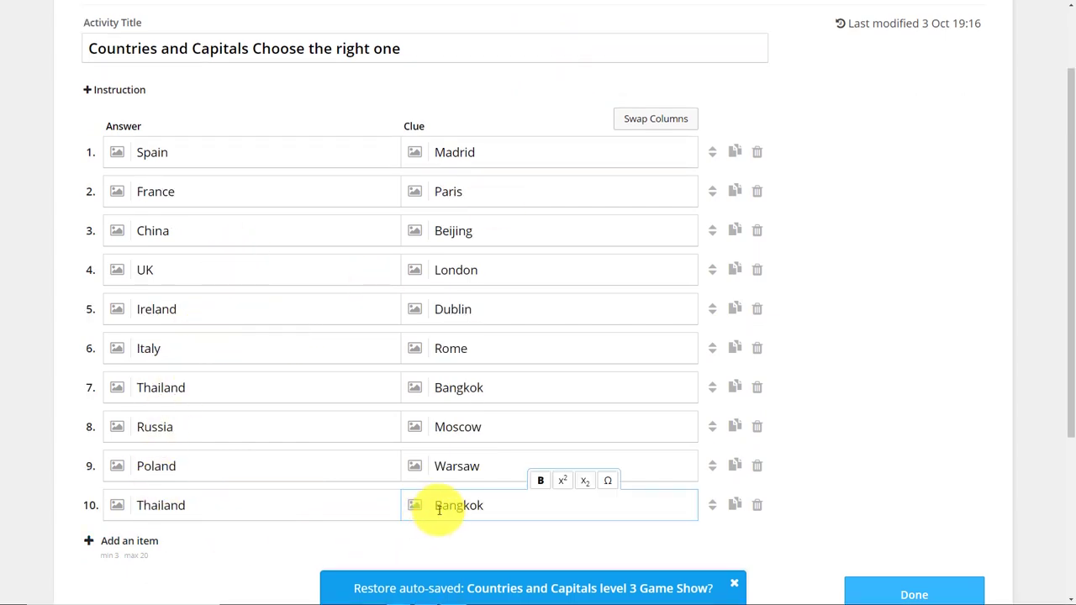
pyautogui.moveTo(1069, 384); pyautogui.dragTo(1012, 476)
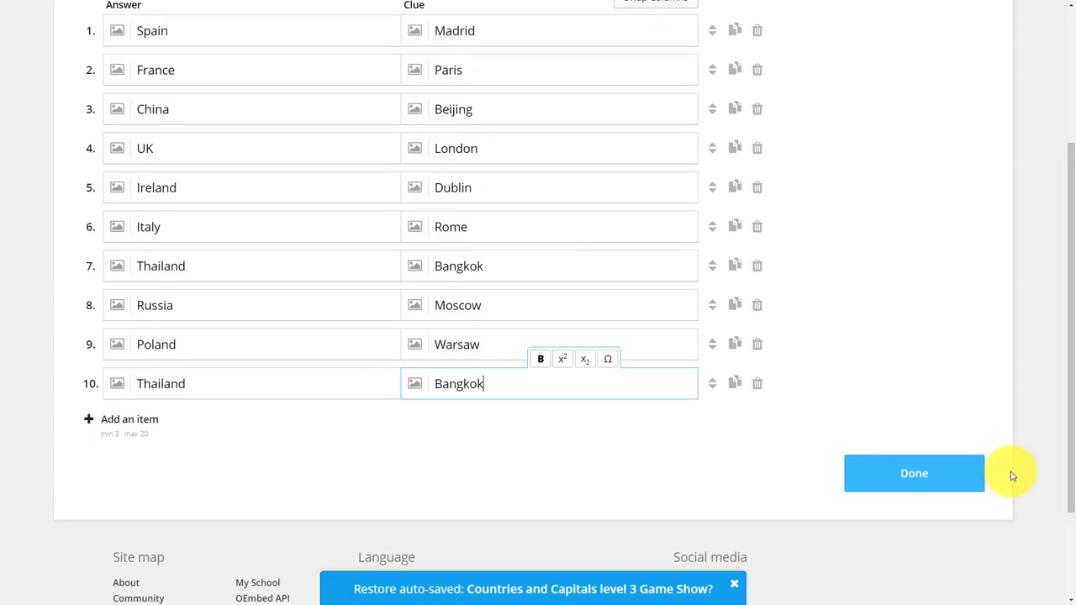
pyautogui.click(913, 476)
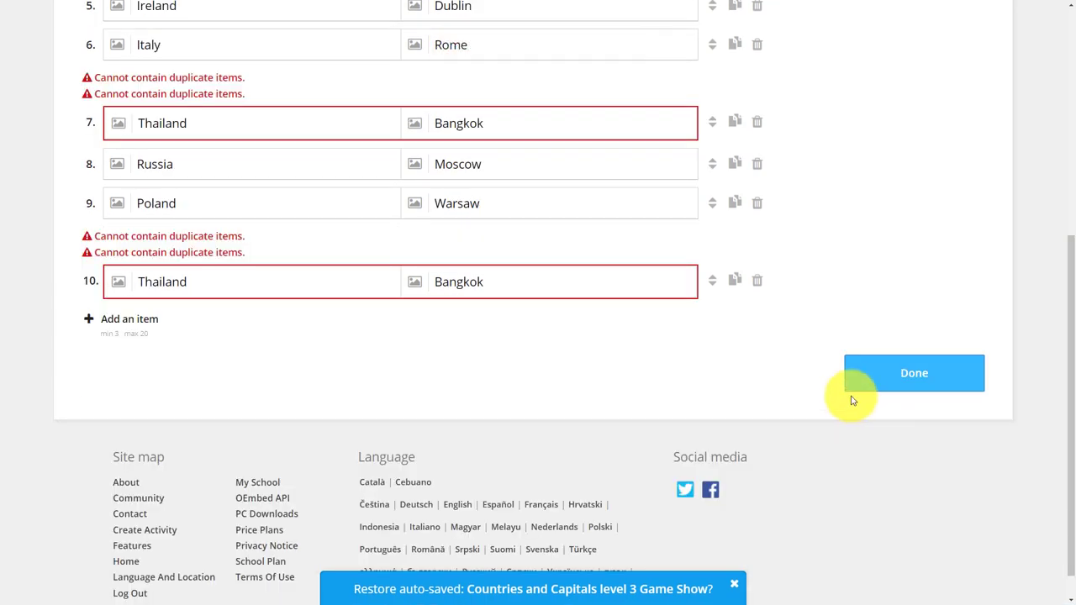
pyautogui.click(758, 282)
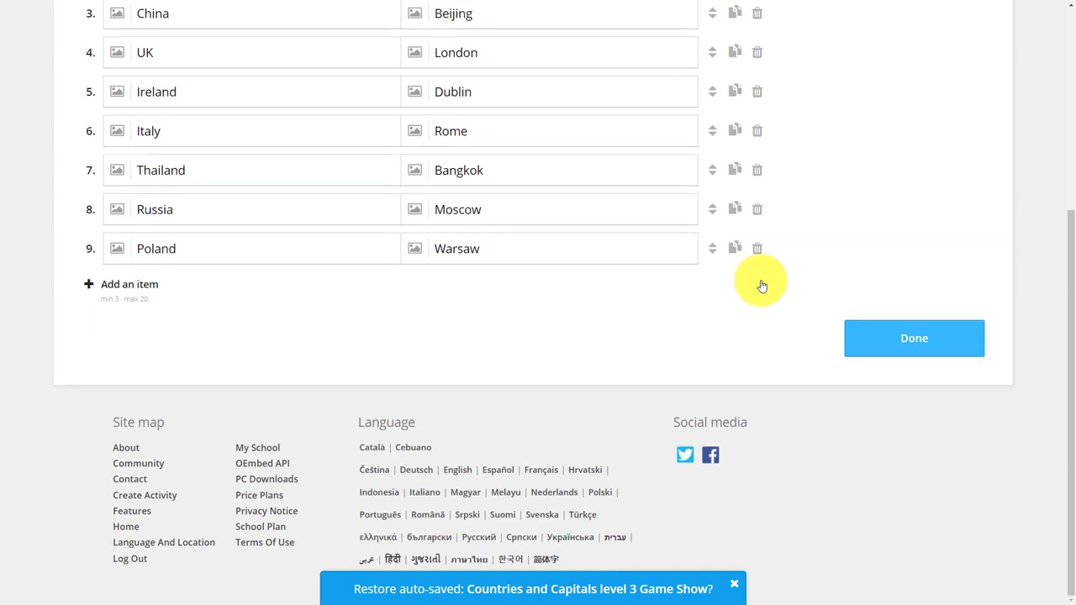
pyautogui.click(919, 336)
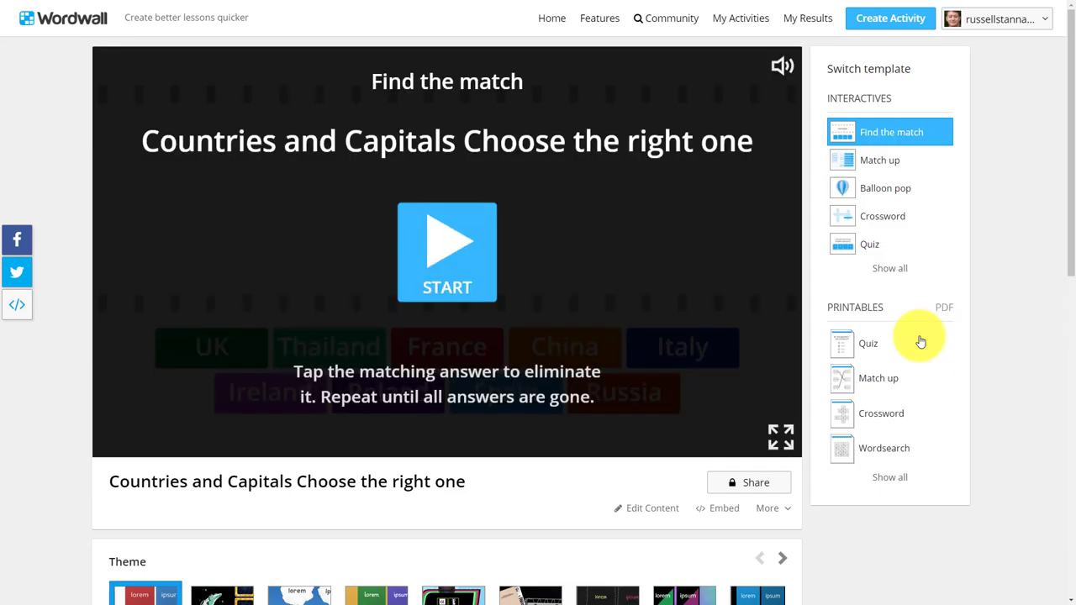
# Append '-Level 2' to the title, making 'Countries and Capitals Choose the right one-Level 2', and save
pyautogui.click(648, 507)
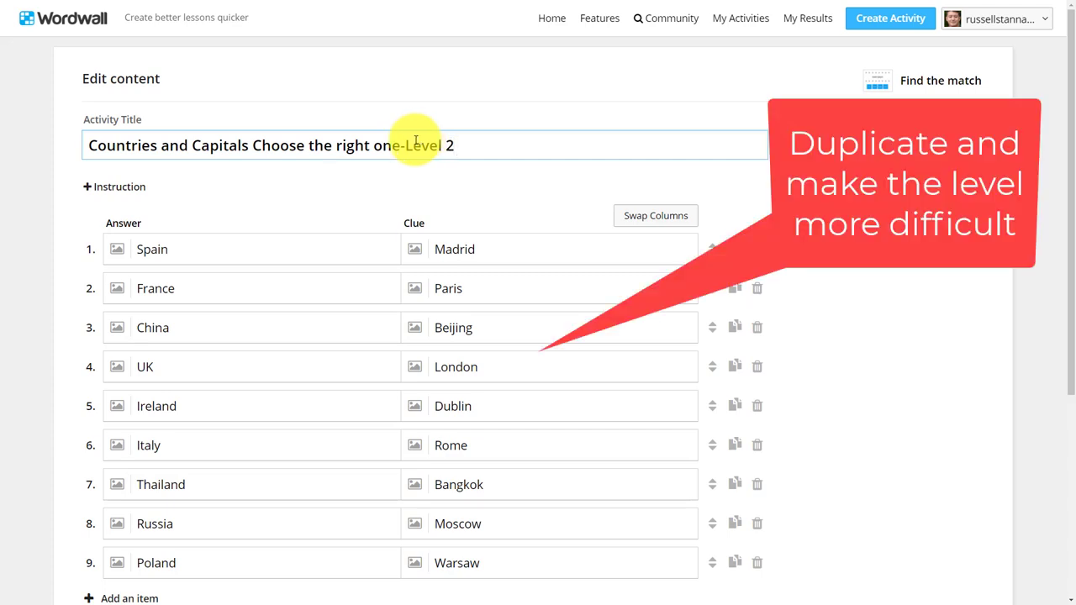
pyautogui.scroll(-3, 1052, 378)
pyautogui.click(895, 395)
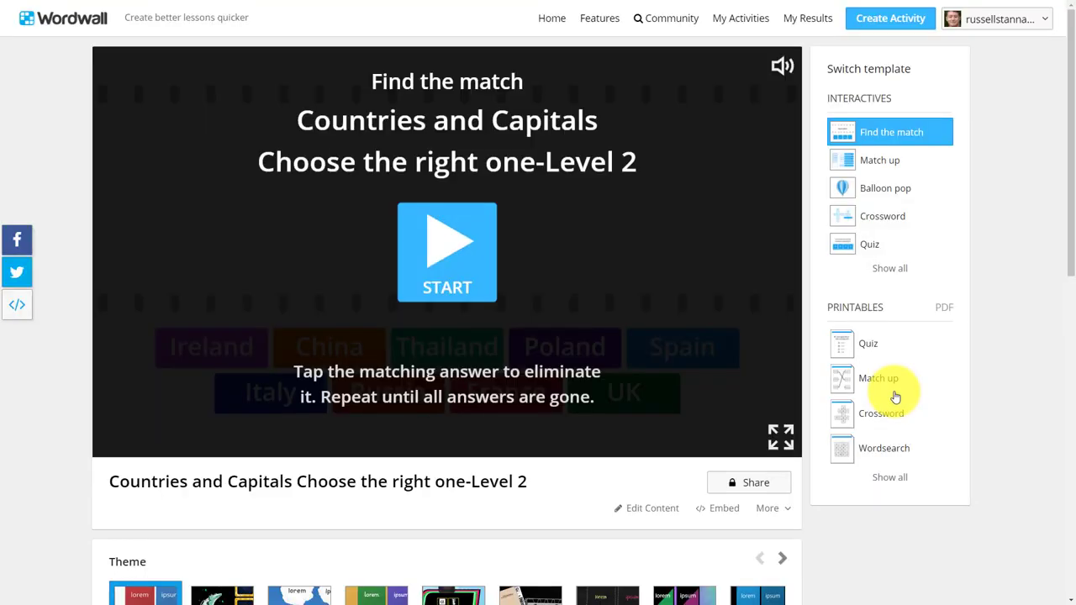
# Start the Level 2 game and match Rome to Italy and London to UK
pyautogui.click(434, 241)
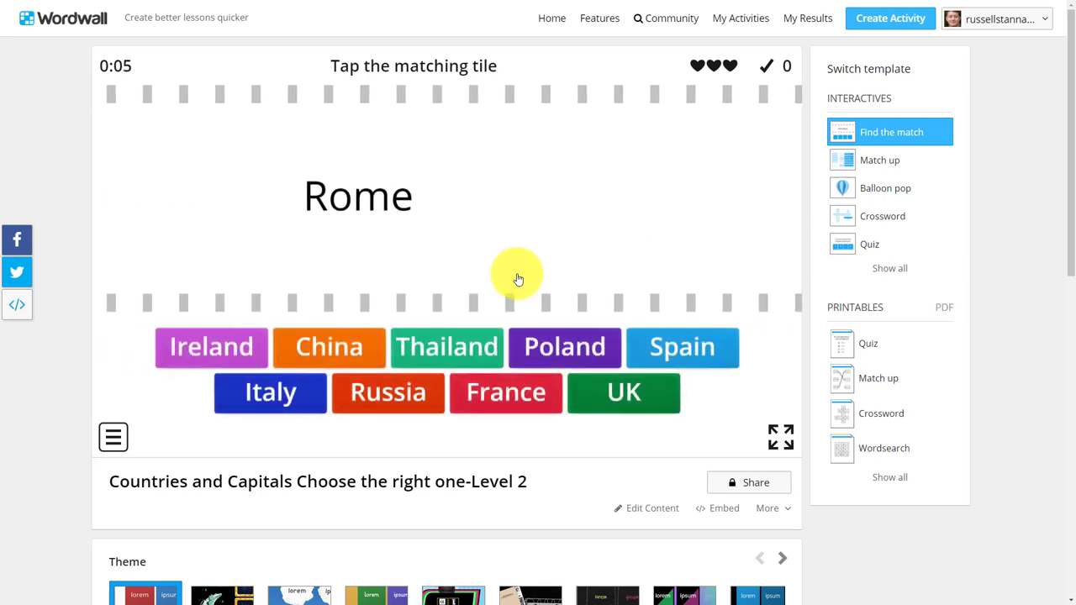
pyautogui.click(259, 392)
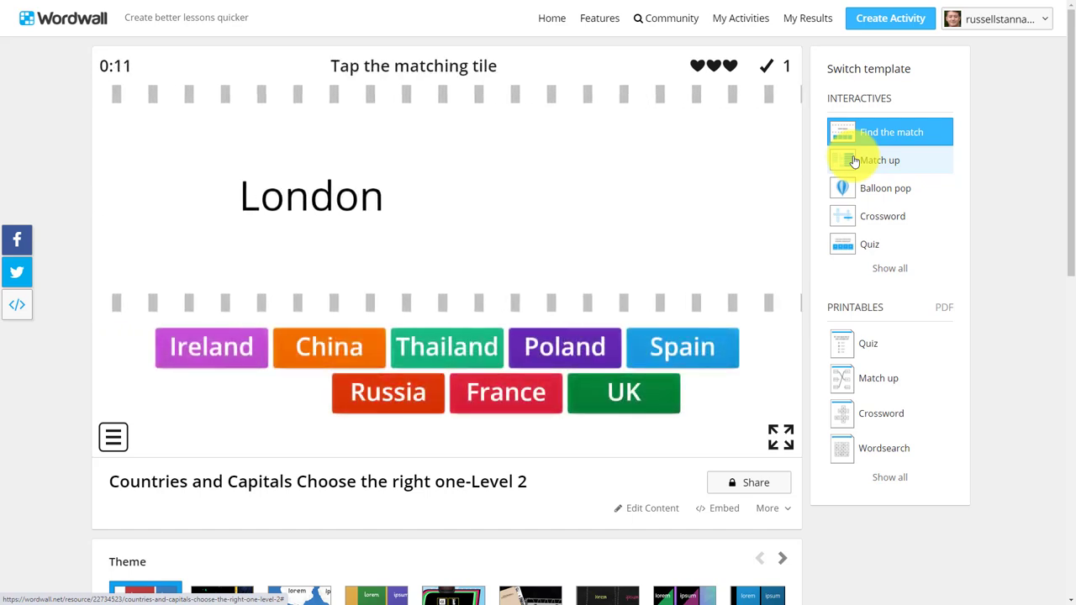
pyautogui.click(655, 387)
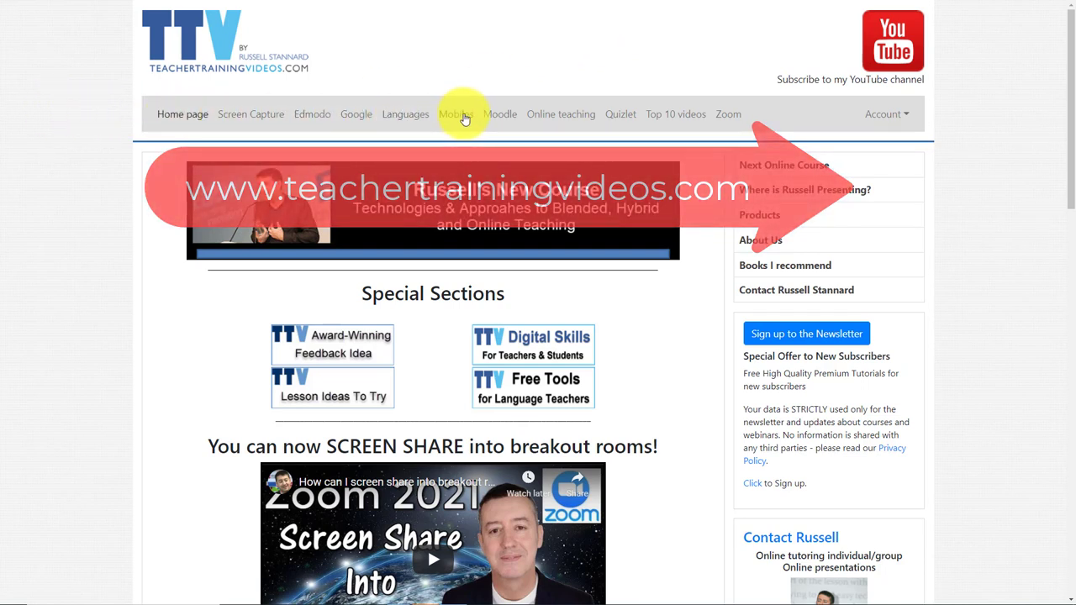
# Scroll the TeacherTrainingVideos homepage, then open 'Countries and Capitals level 2 Match' from My Activities
pyautogui.moveTo(1073, 138); pyautogui.dragTo(1022, 156)
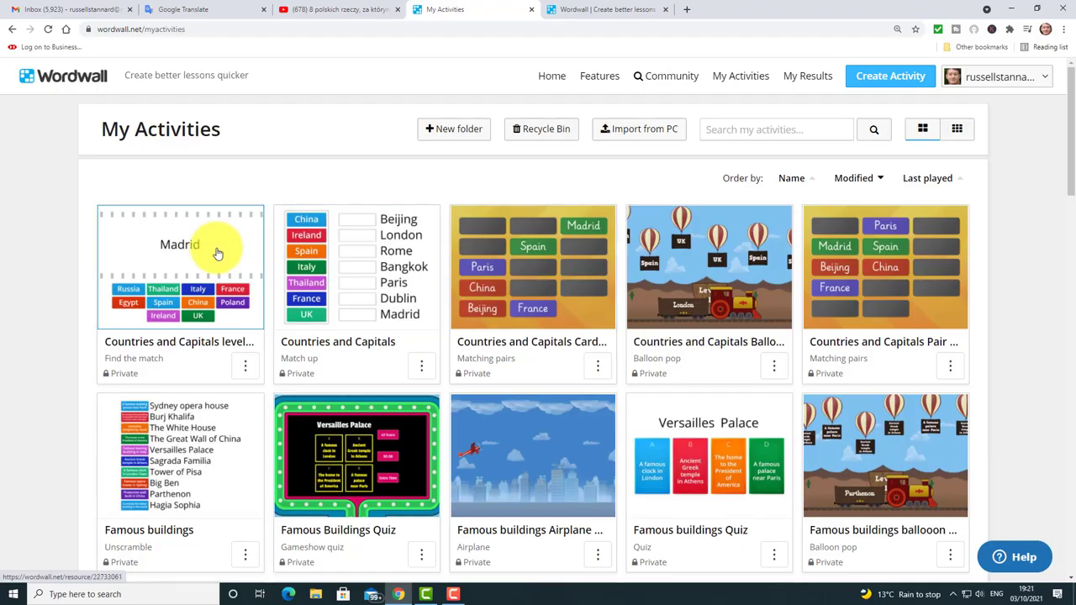
pyautogui.click(216, 249)
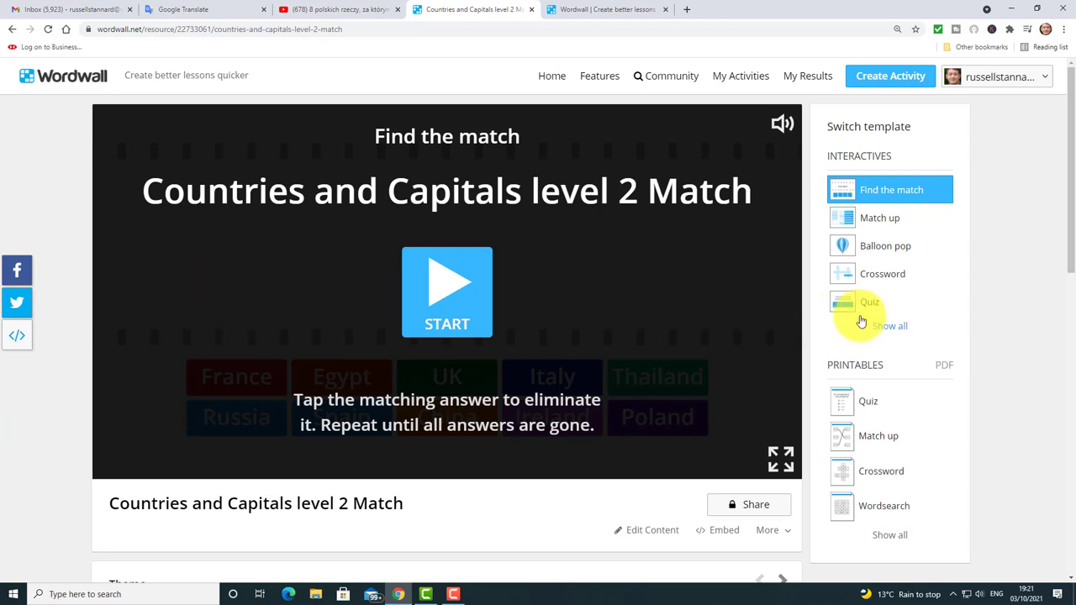
# Switch the Countries and Capitals level 2 activity to the Gameshow quiz template
pyautogui.click(889, 327)
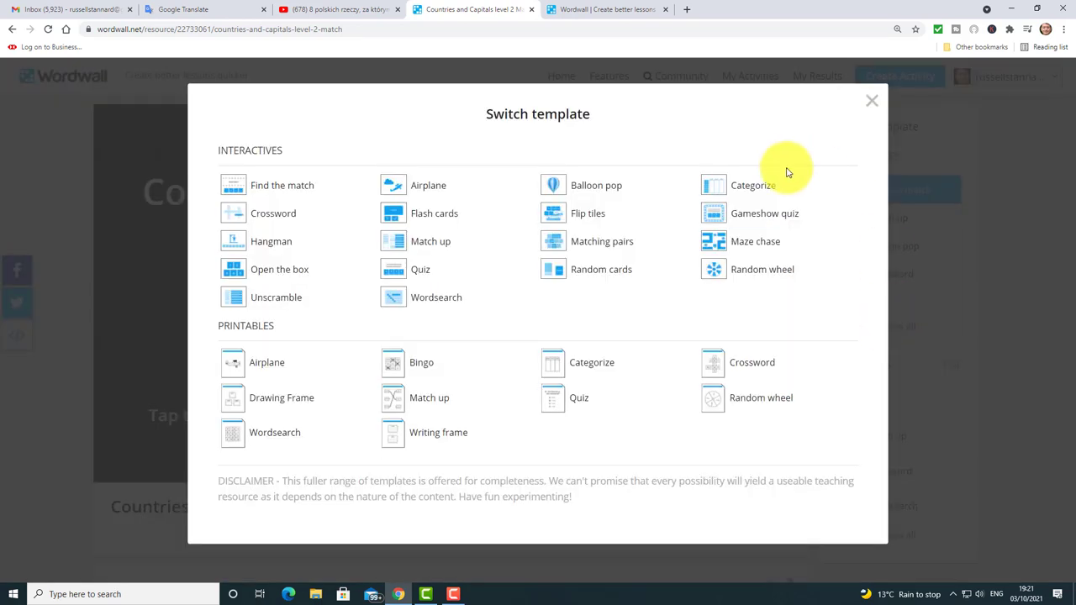
pyautogui.click(716, 217)
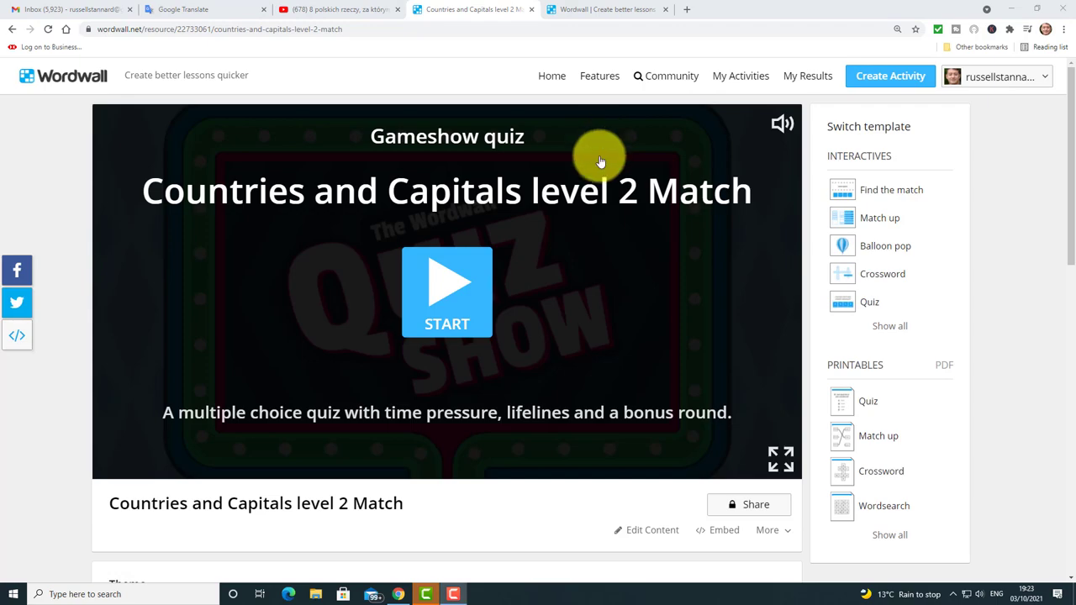
# Start the Gameshow quiz and answer Madrid with Spain, reaching a score of 110
pyautogui.click(447, 289)
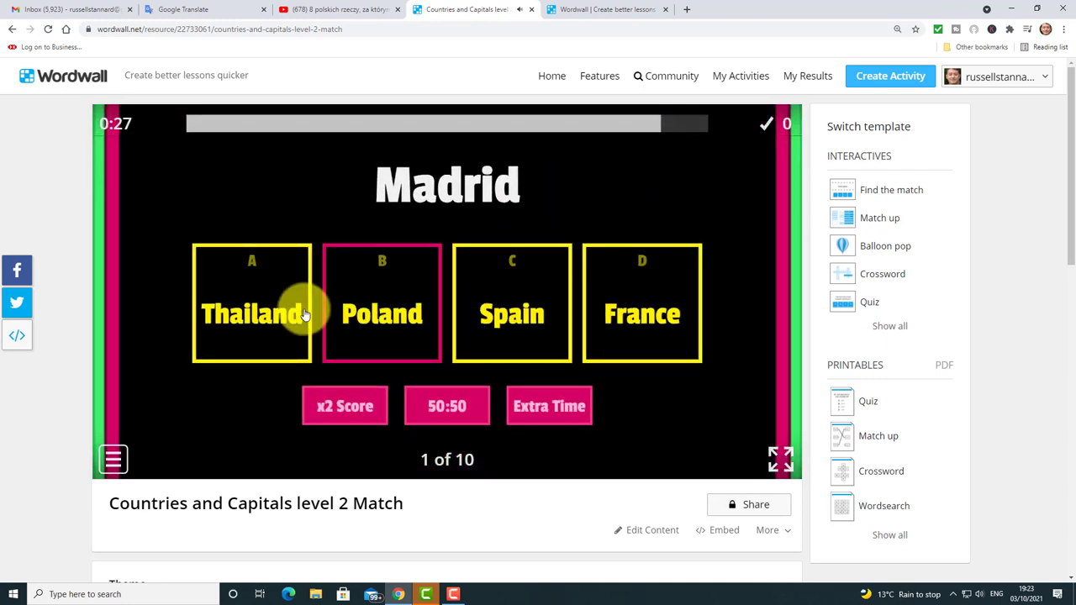
pyautogui.click(521, 316)
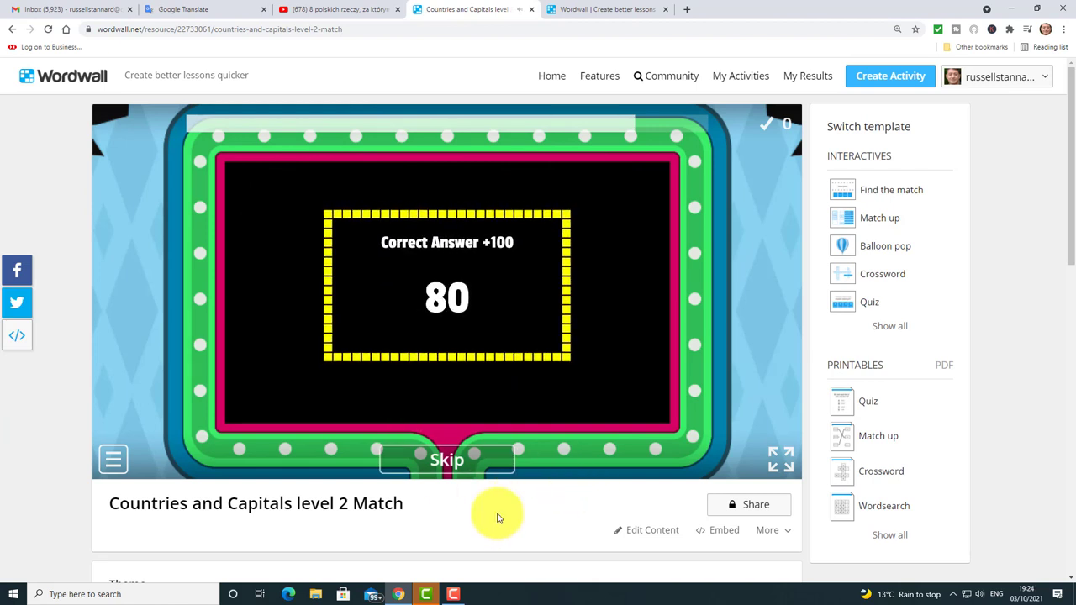
# Duplicate the activity to edit its content as a Gameshow quiz
pyautogui.click(648, 533)
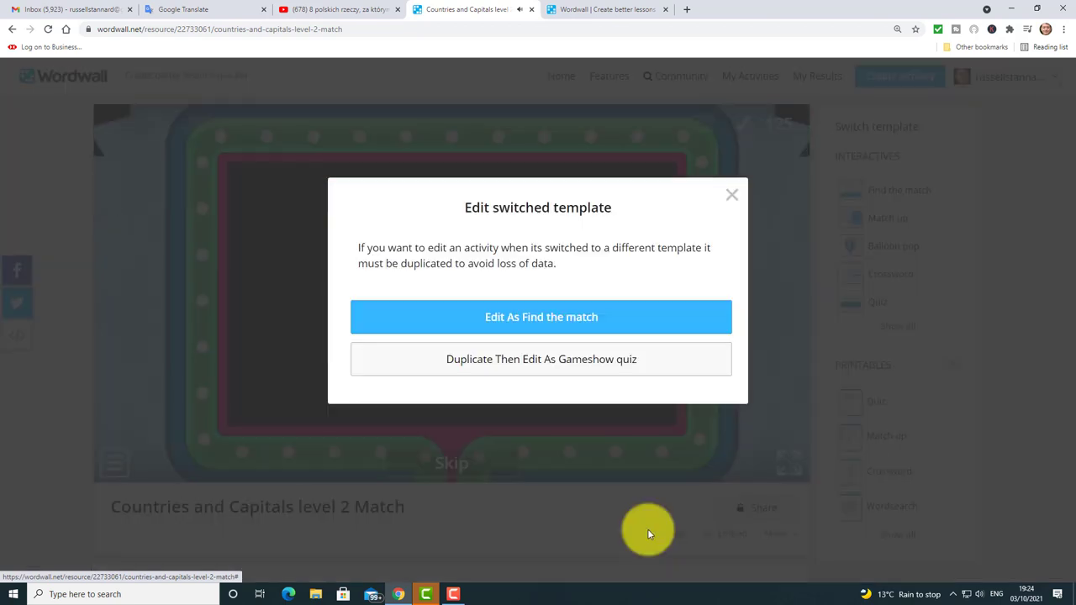
pyautogui.click(520, 363)
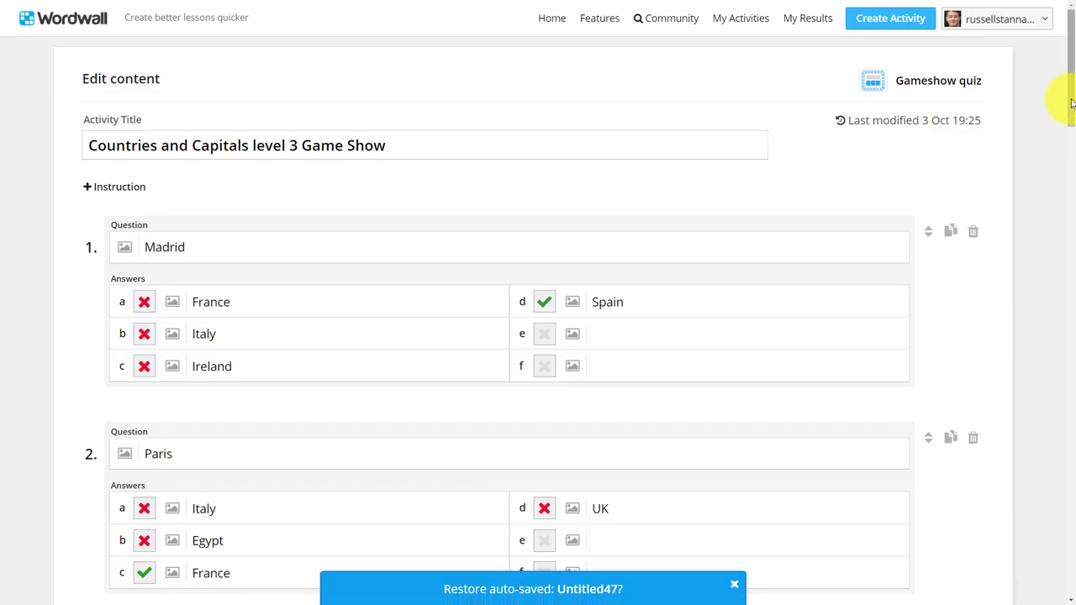
pyautogui.moveTo(1072, 108); pyautogui.dragTo(1071, 552)
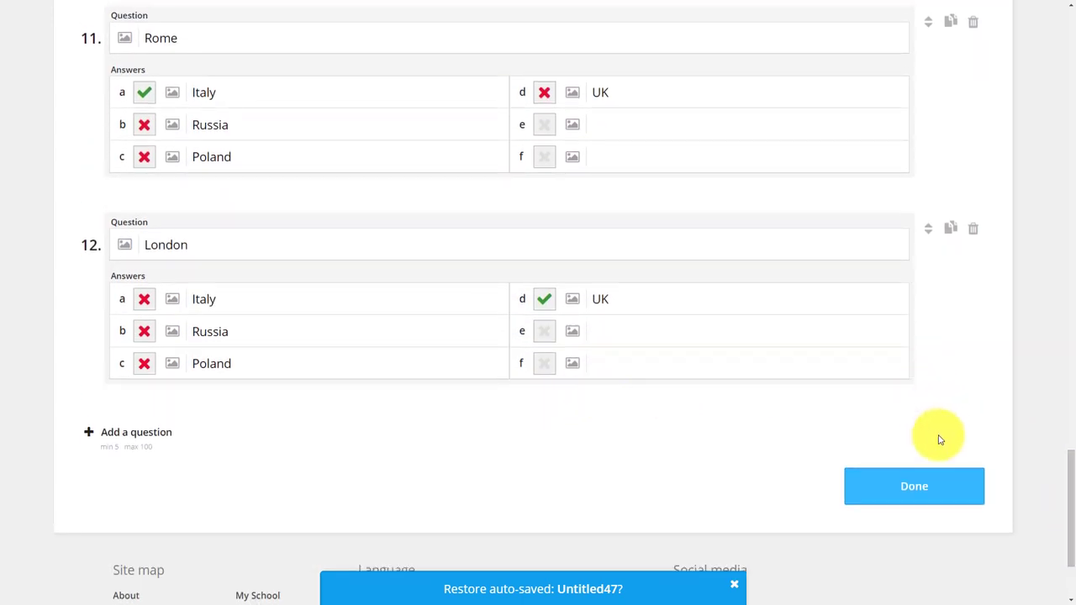
# Copy the London question as question 13, change it to Moscow, and mark Russia correct
pyautogui.click(949, 228)
pyautogui.scroll(-1, 950, 228)
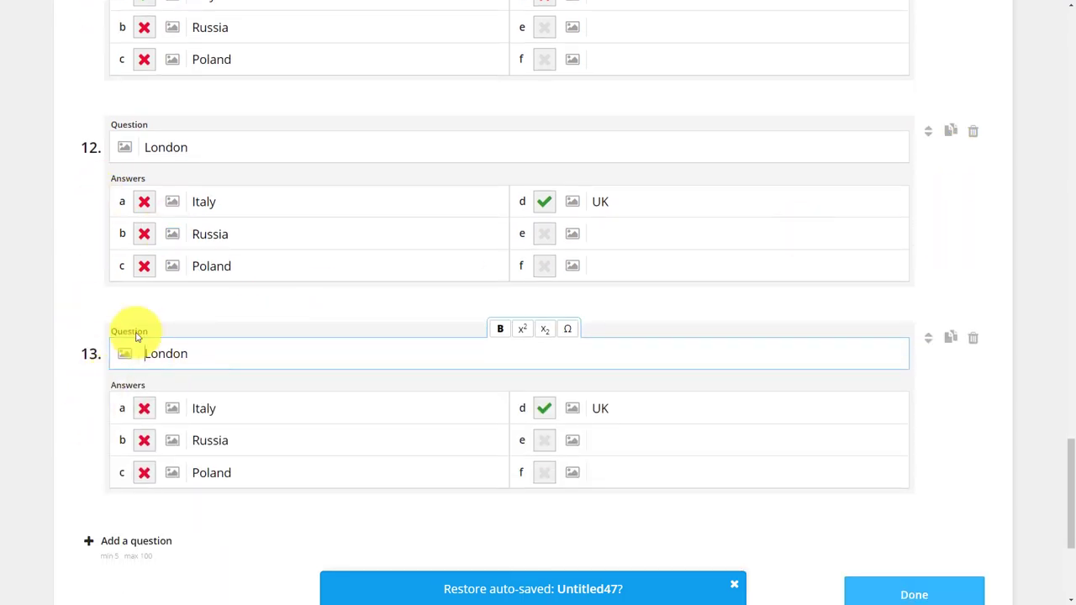
pyautogui.click(145, 445)
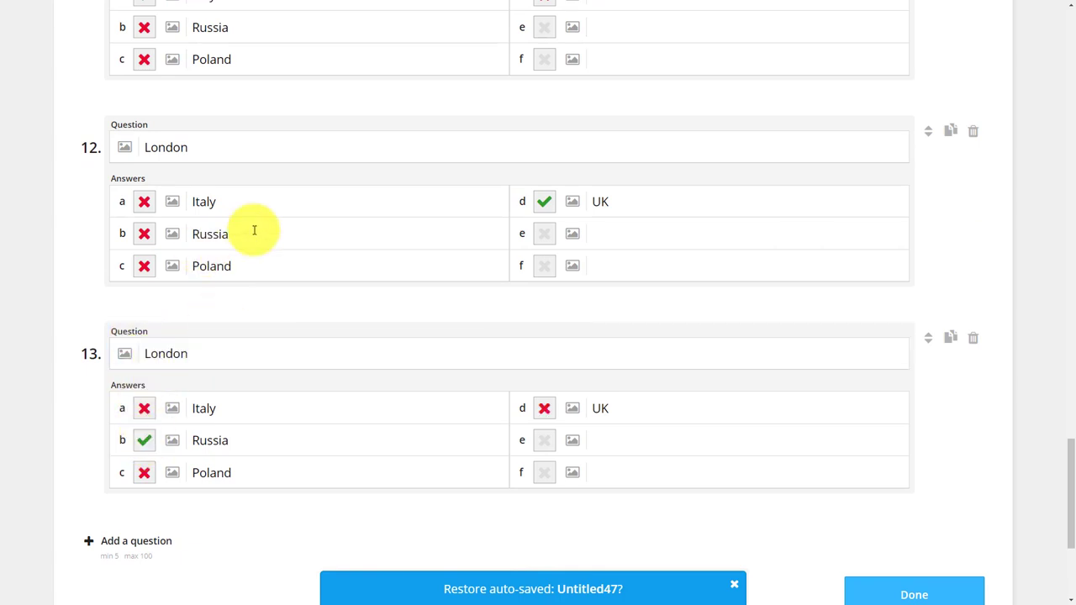
pyautogui.click(210, 360)
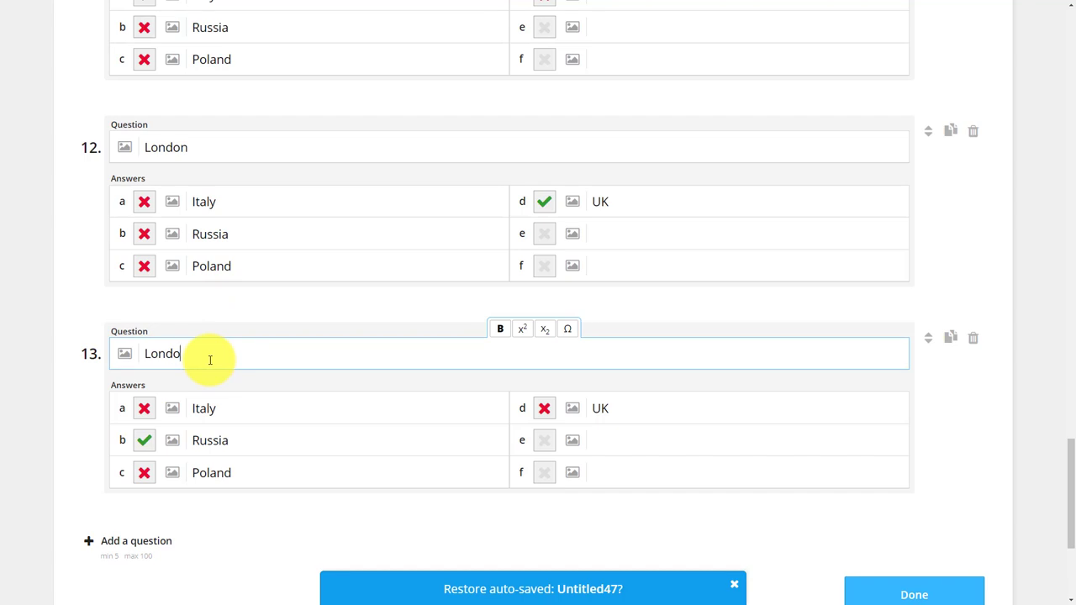
pyautogui.write('Moscow')
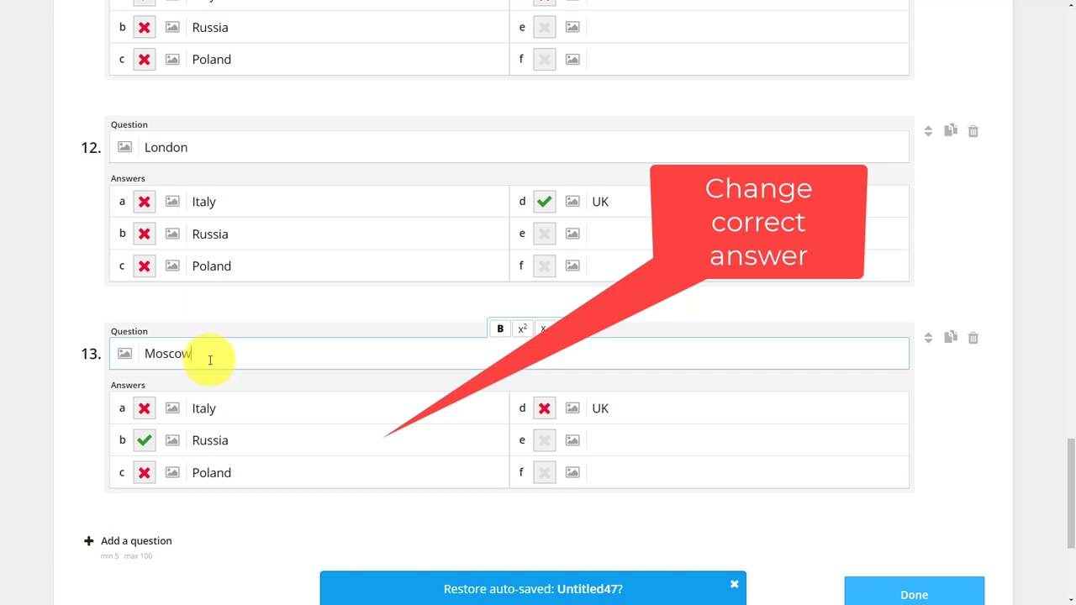
# Copy the Moscow question as question 14 for Warsaw, with Poland as the correct answer
pyautogui.click(950, 339)
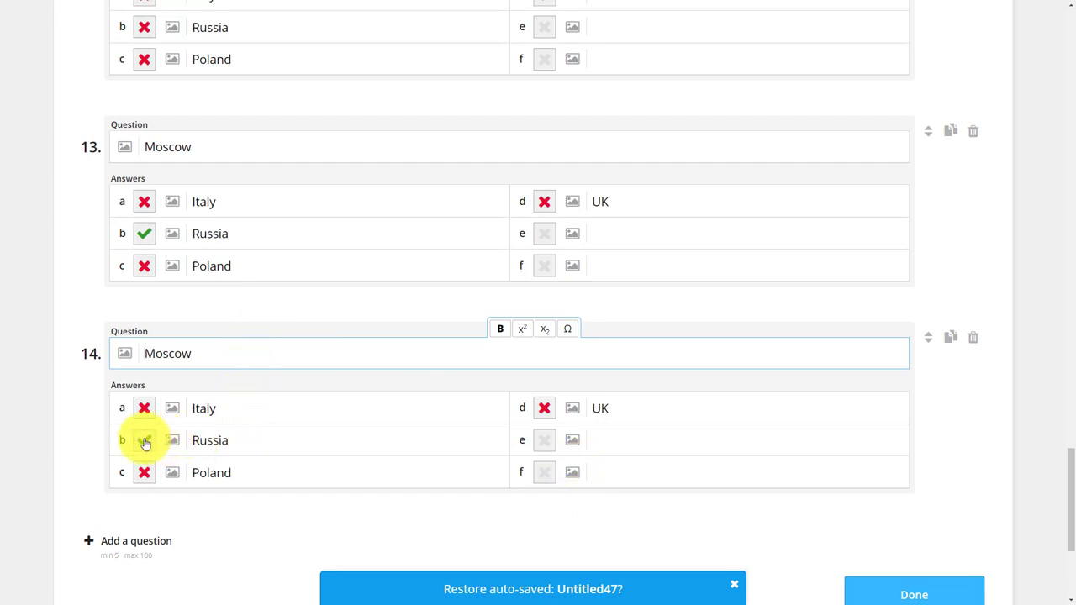
pyautogui.click(143, 473)
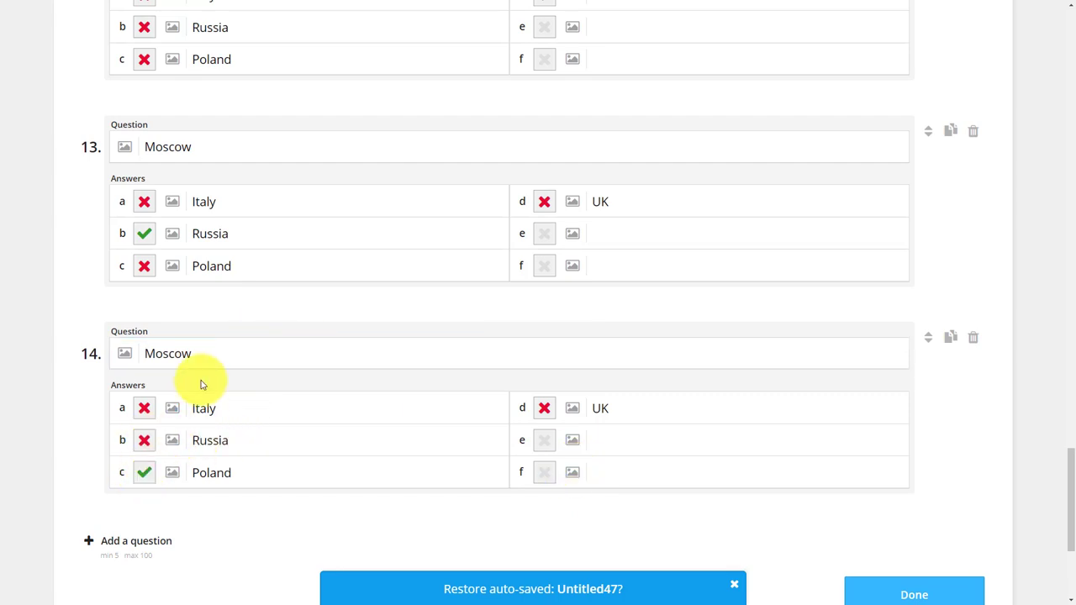
pyautogui.click(202, 354)
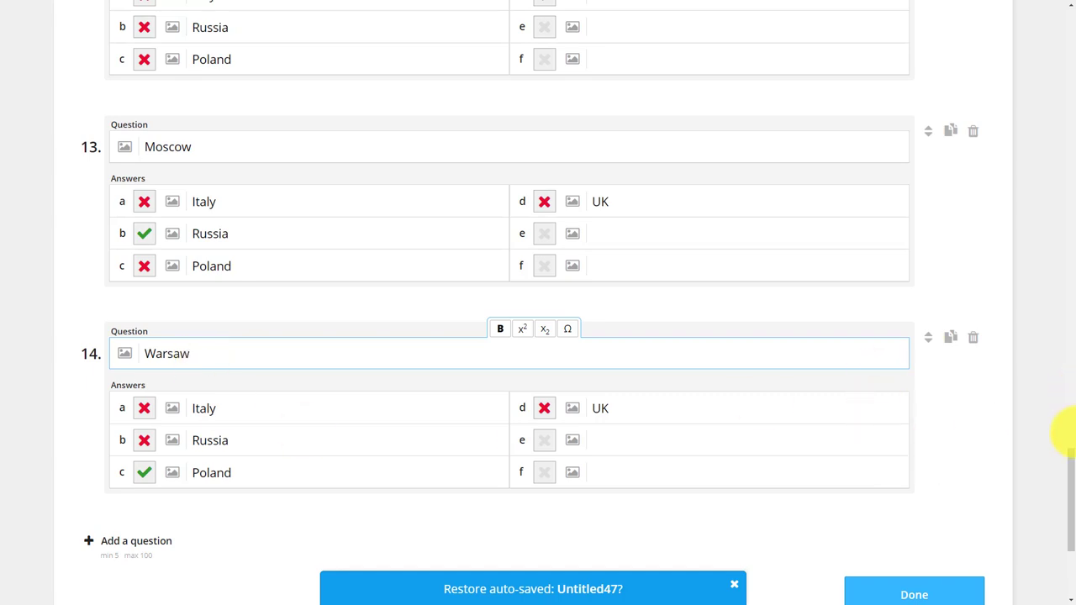
pyautogui.moveTo(1071, 456); pyautogui.dragTo(1036, 9)
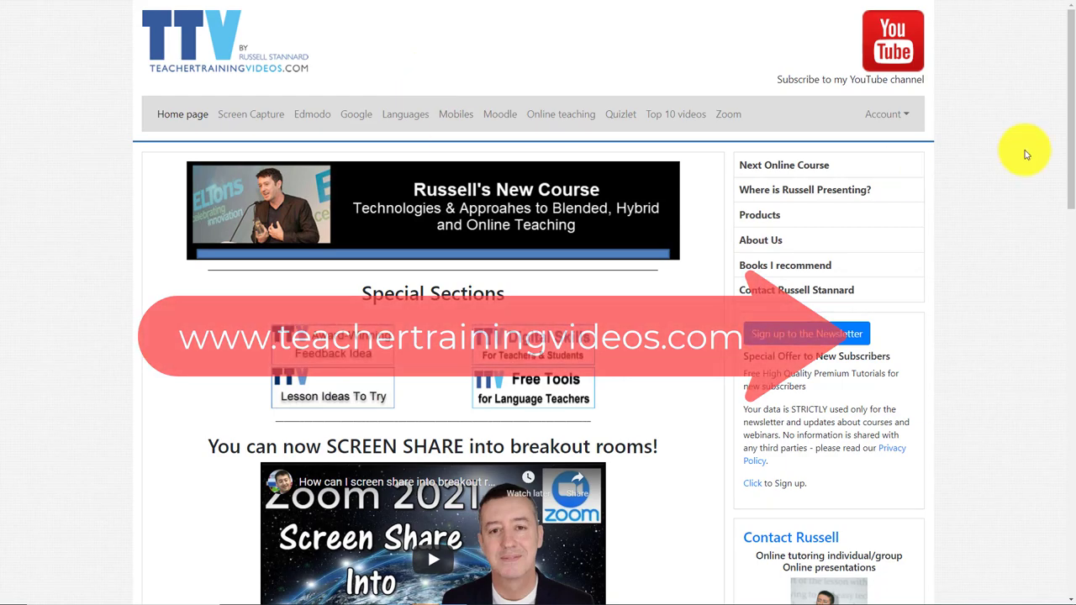
# Scroll the TeacherTrainingVideos.com home page down to the Russell Recommends section
pyautogui.moveTo(1069, 126); pyautogui.dragTo(1061, 34)
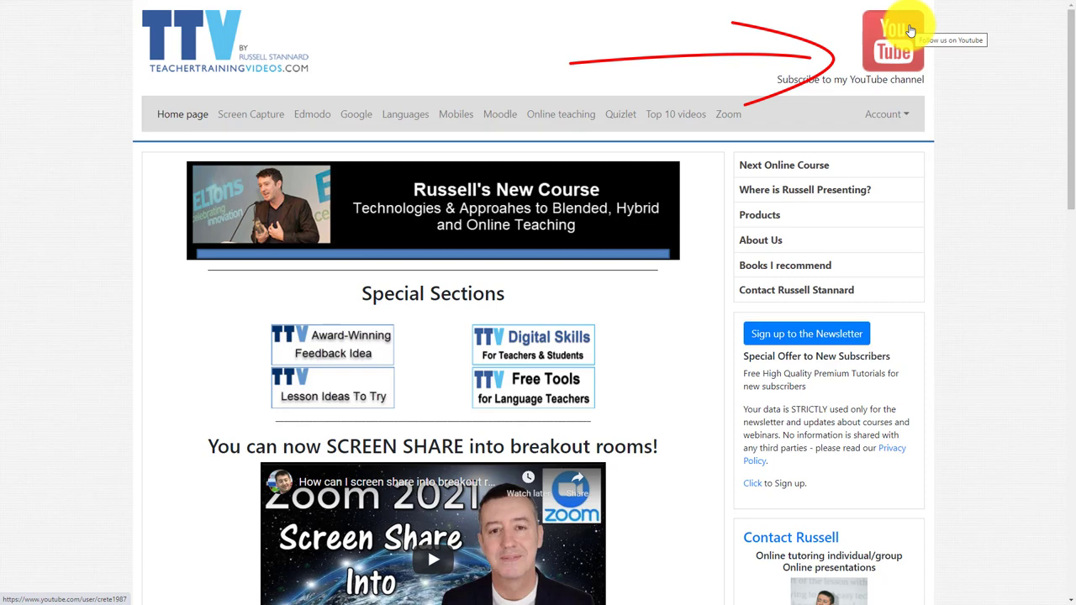
pyautogui.moveTo(1068, 109); pyautogui.dragTo(1074, 231)
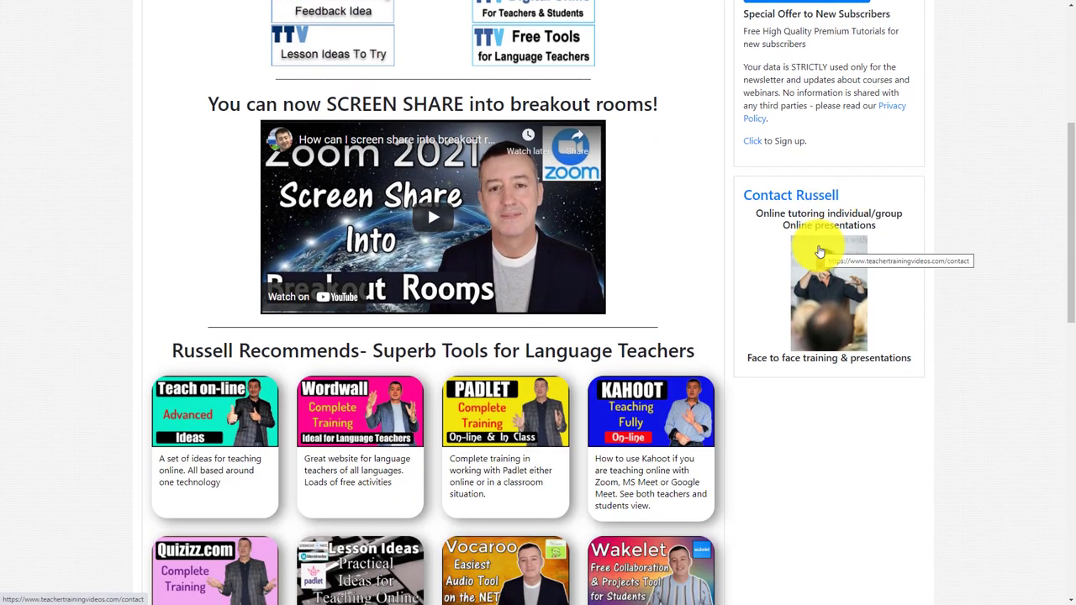